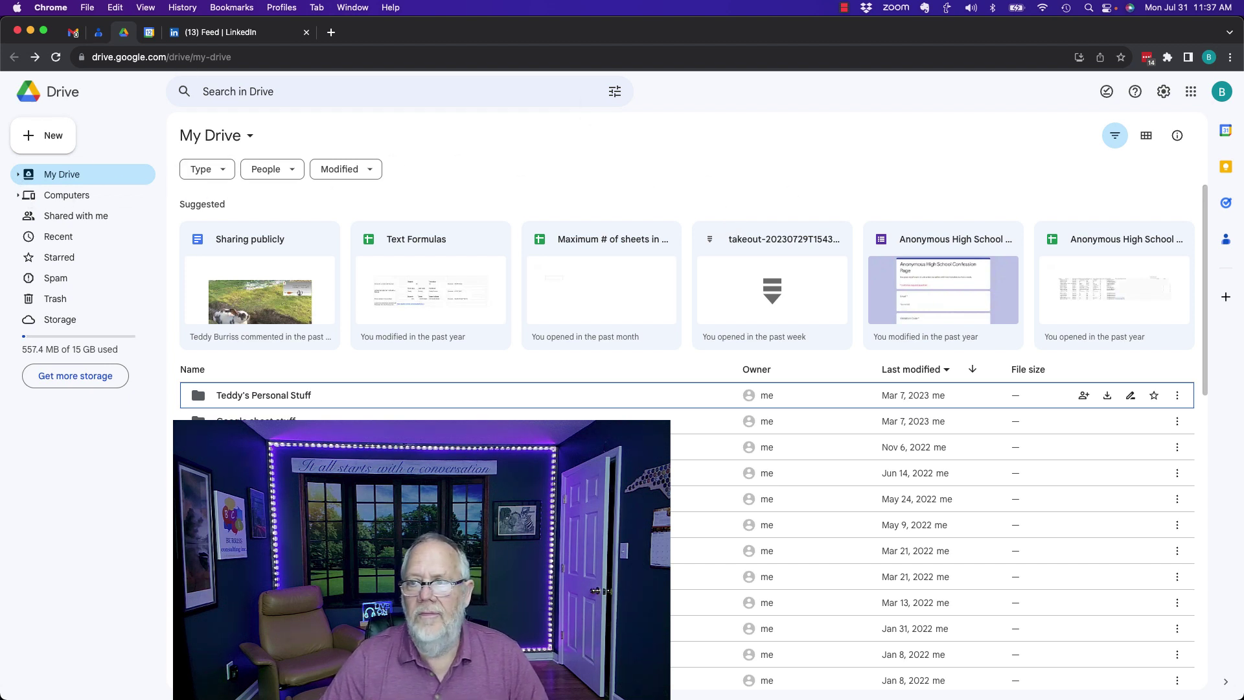
Check the signed-in account, then open the Google sheet stuff folder under My Drive
left_click(1221, 93)
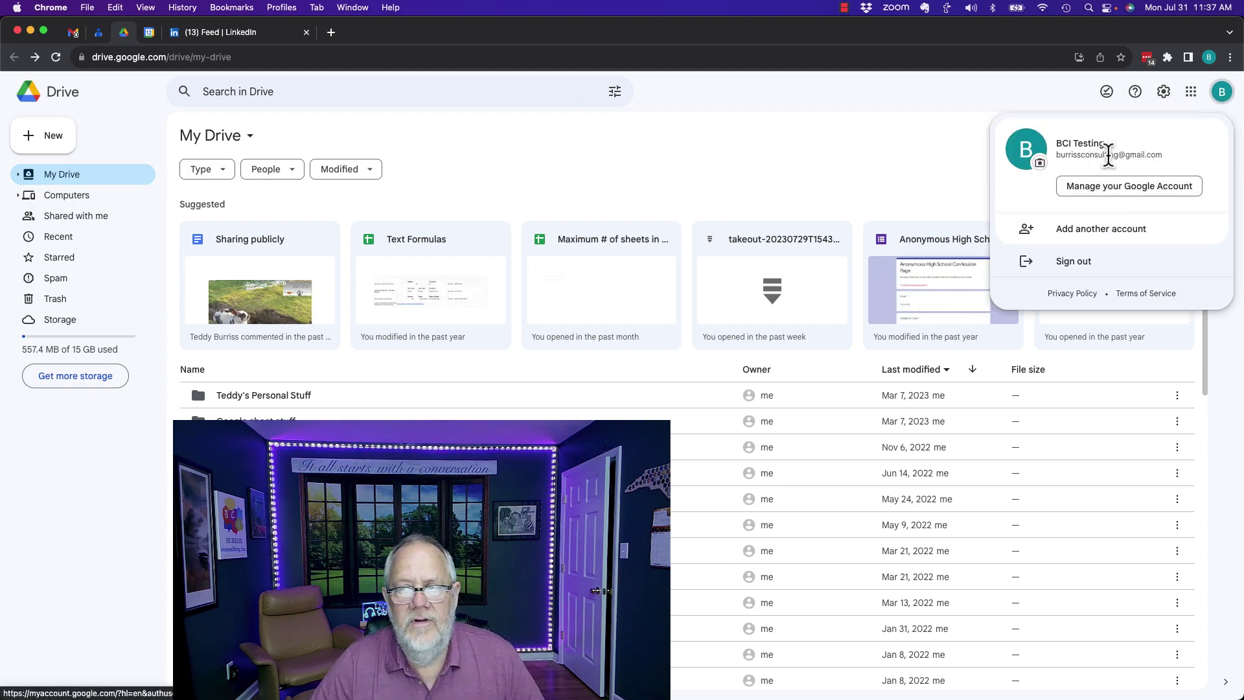
left_click(746, 176)
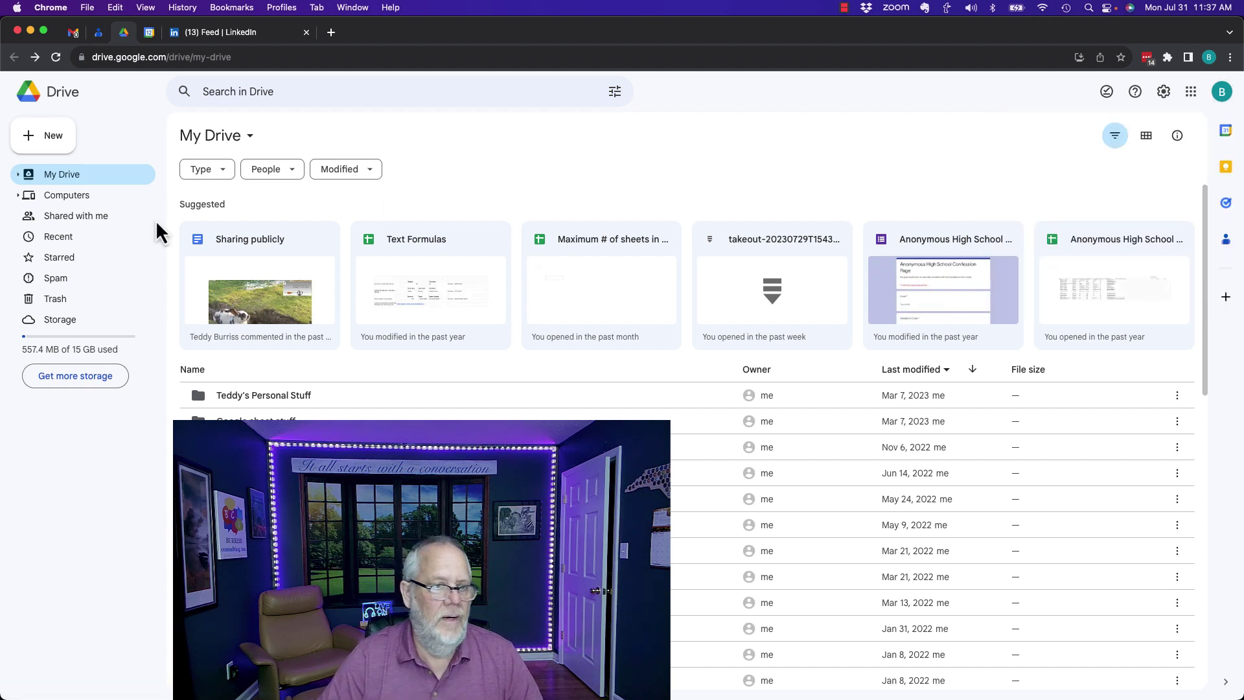
left_click(18, 174)
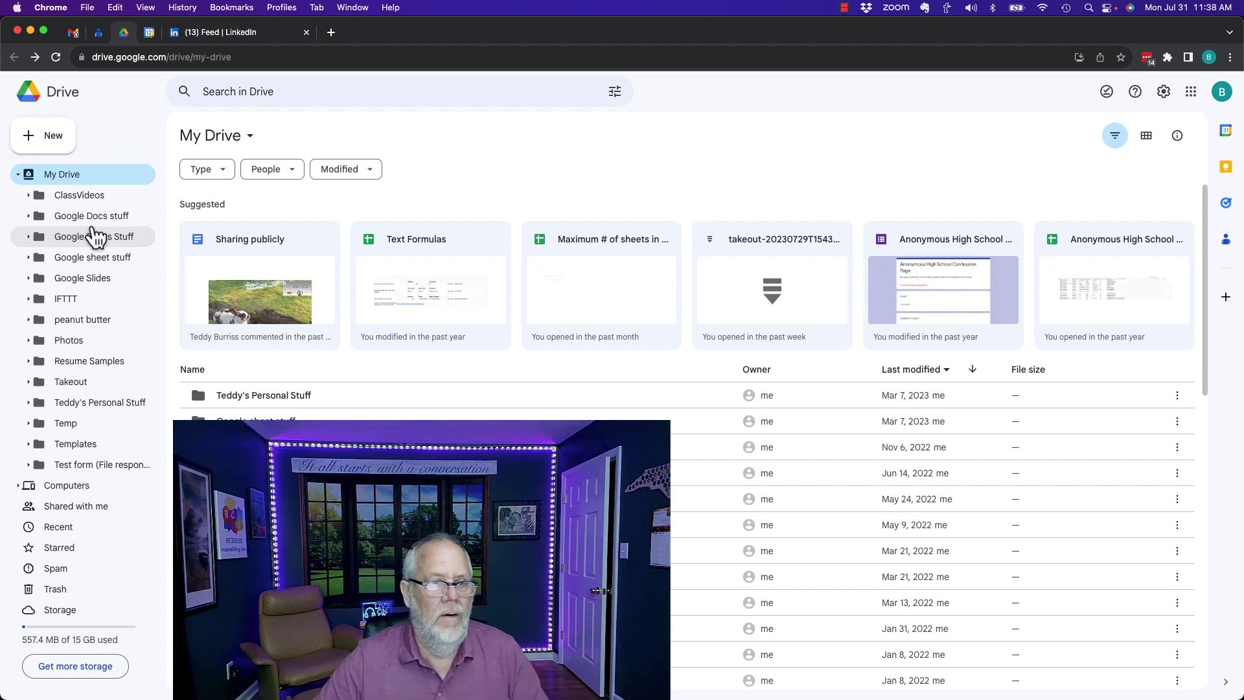
left_click(72, 262)
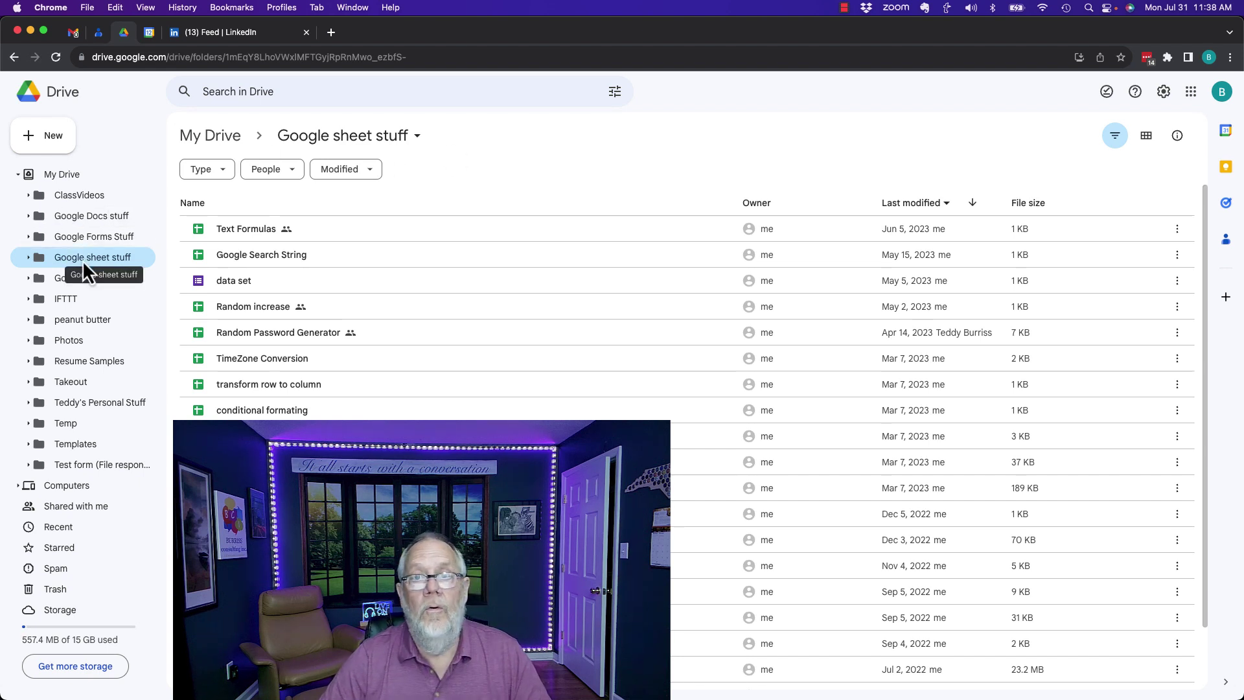
Upload LinkedIn Members.xlsx (91 KB) from the Desktop into this folder
left_click(46, 142)
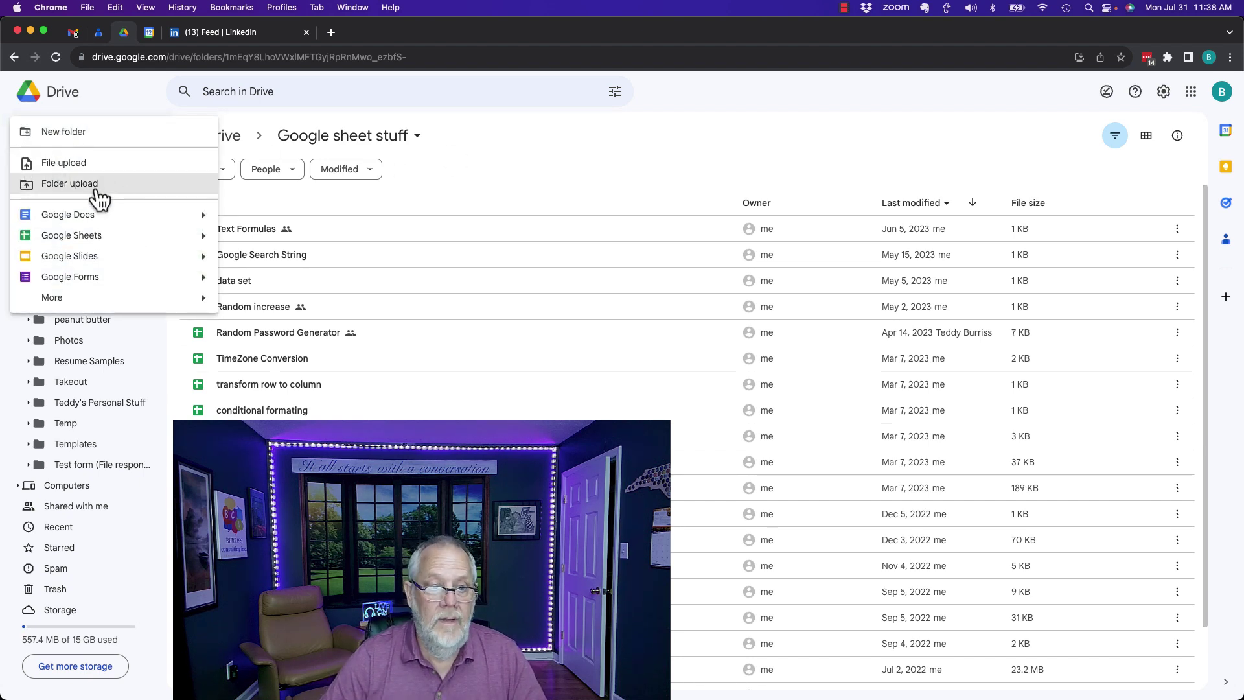
left_click(73, 163)
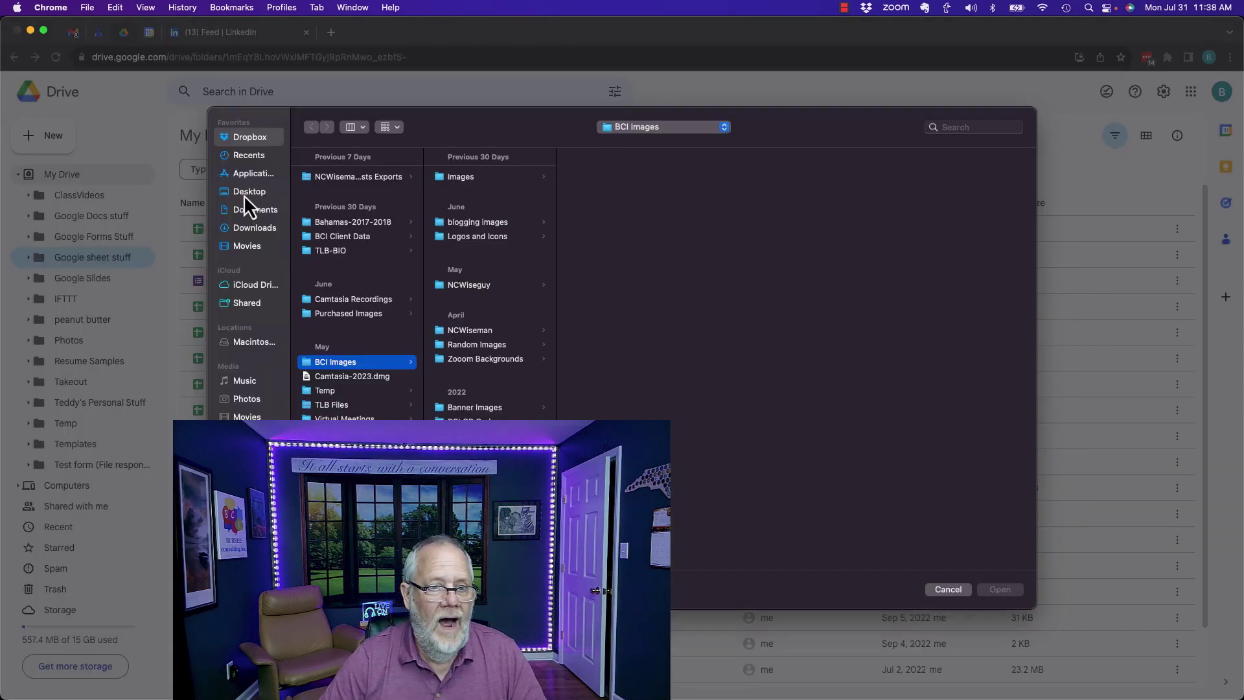
left_click(244, 193)
left_click(364, 192)
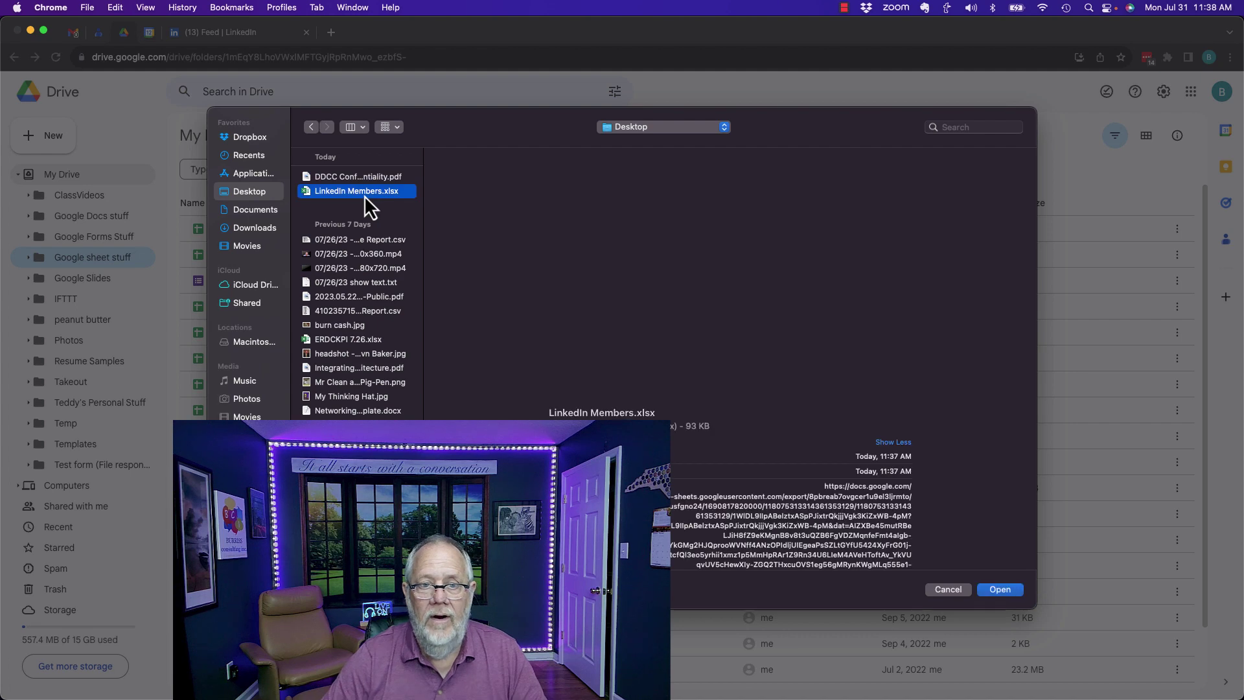
left_click(1000, 590)
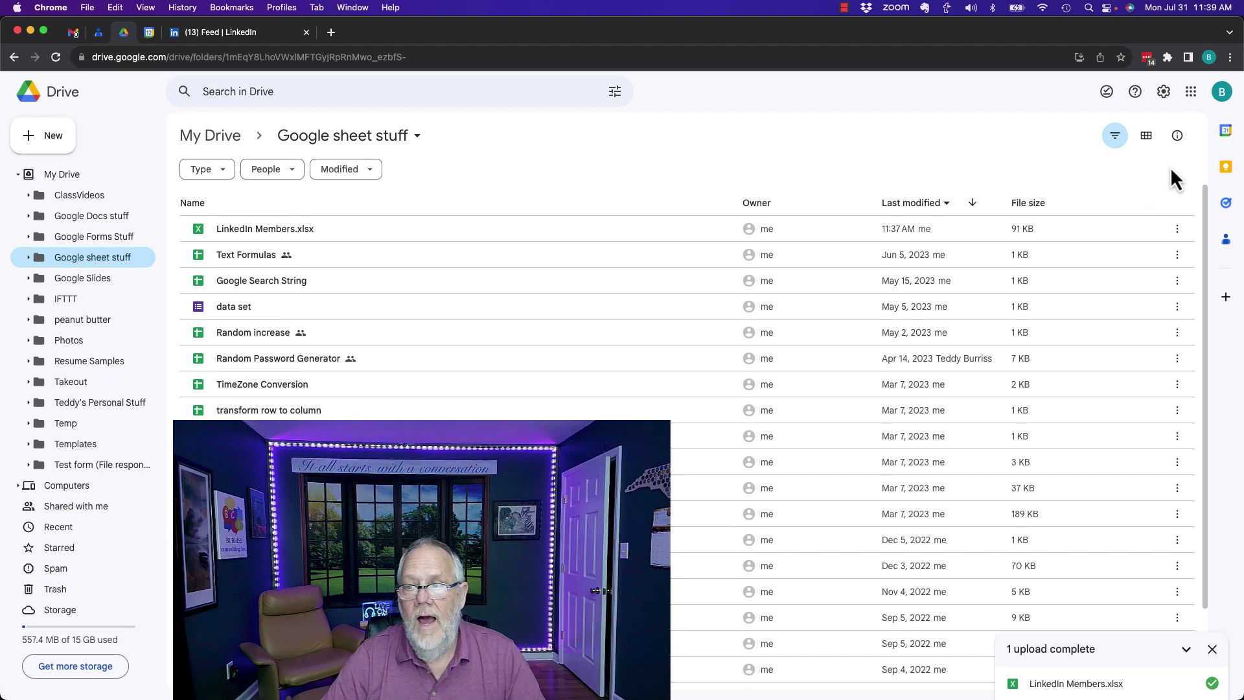
Turn on 'Convert uploads to Google Docs editor format' in Drive settings
left_click(1170, 97)
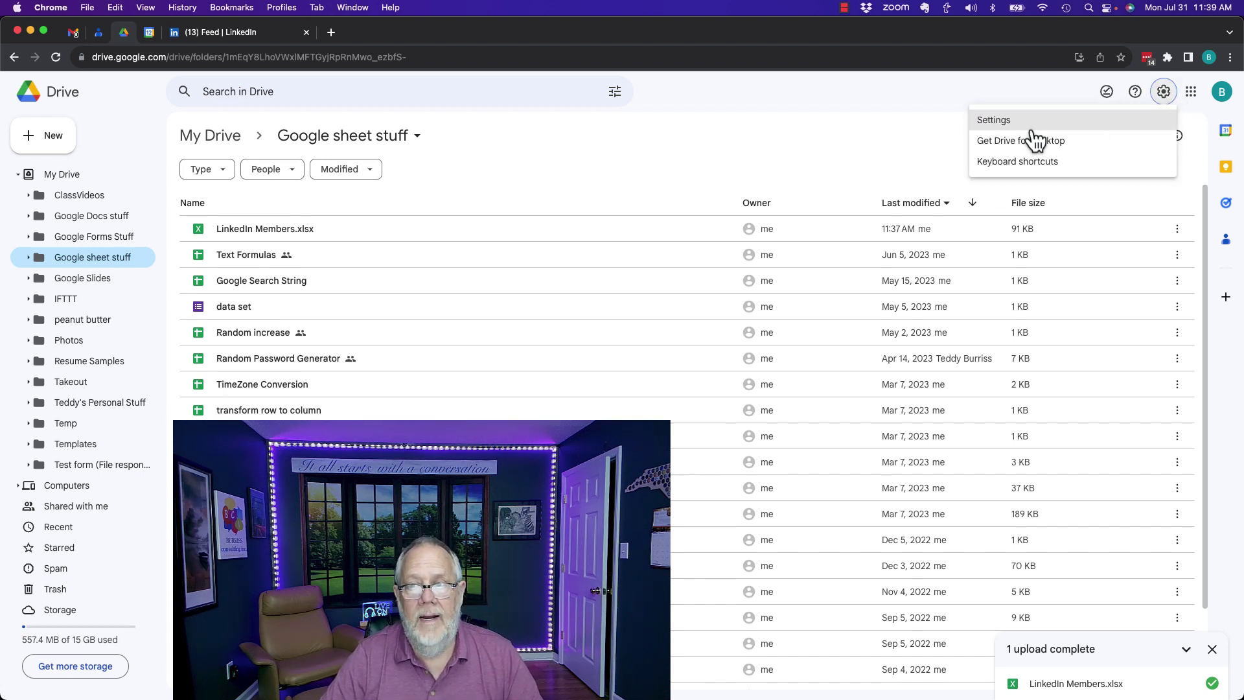
left_click(989, 121)
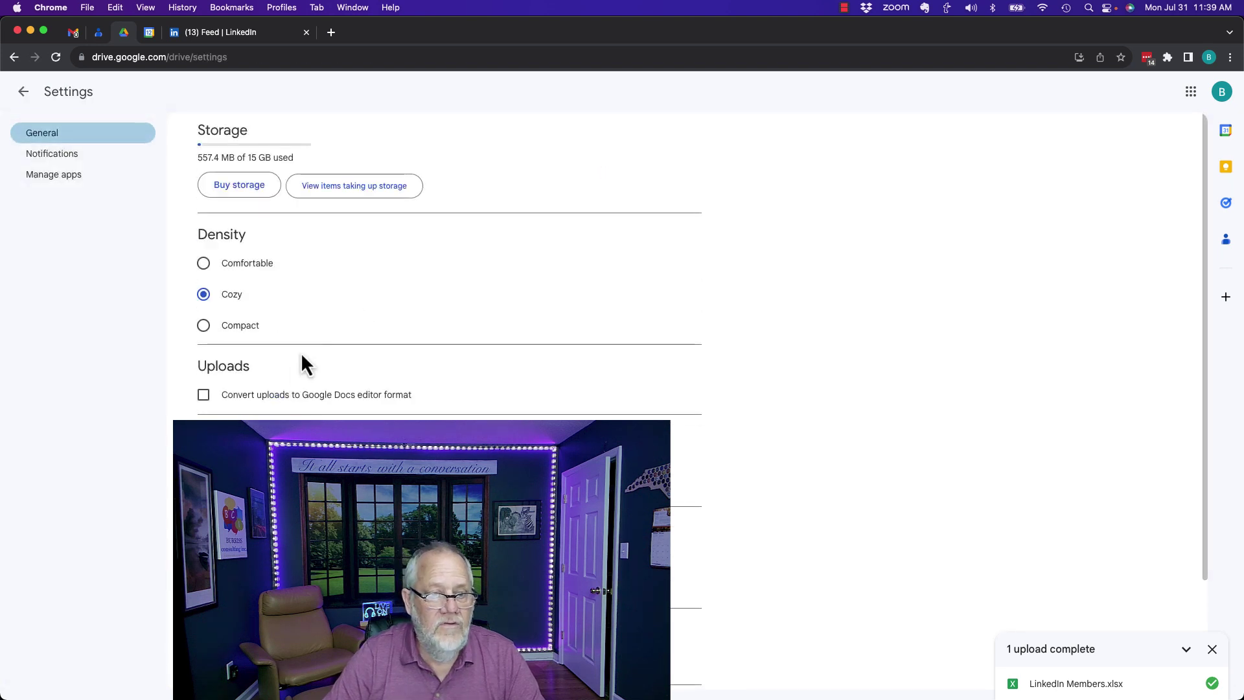
left_click(203, 395)
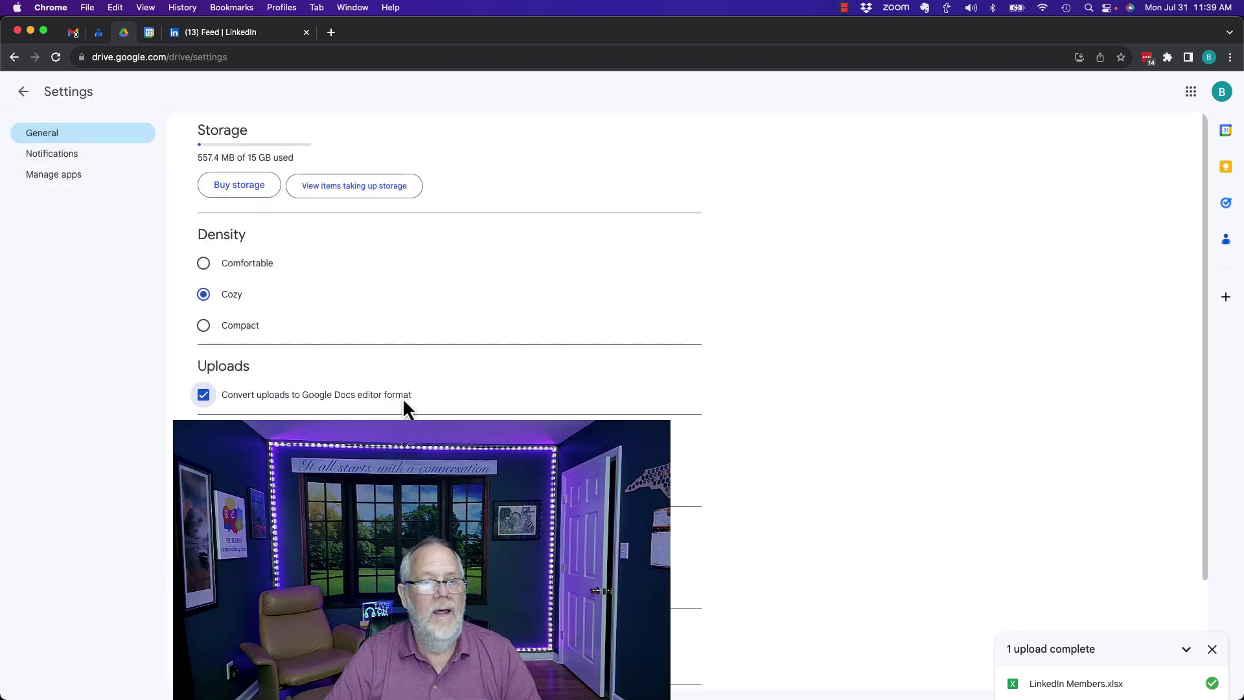
Move the uploaded LinkedIn Members.xlsx in Google sheet stuff to the trash
left_click(23, 92)
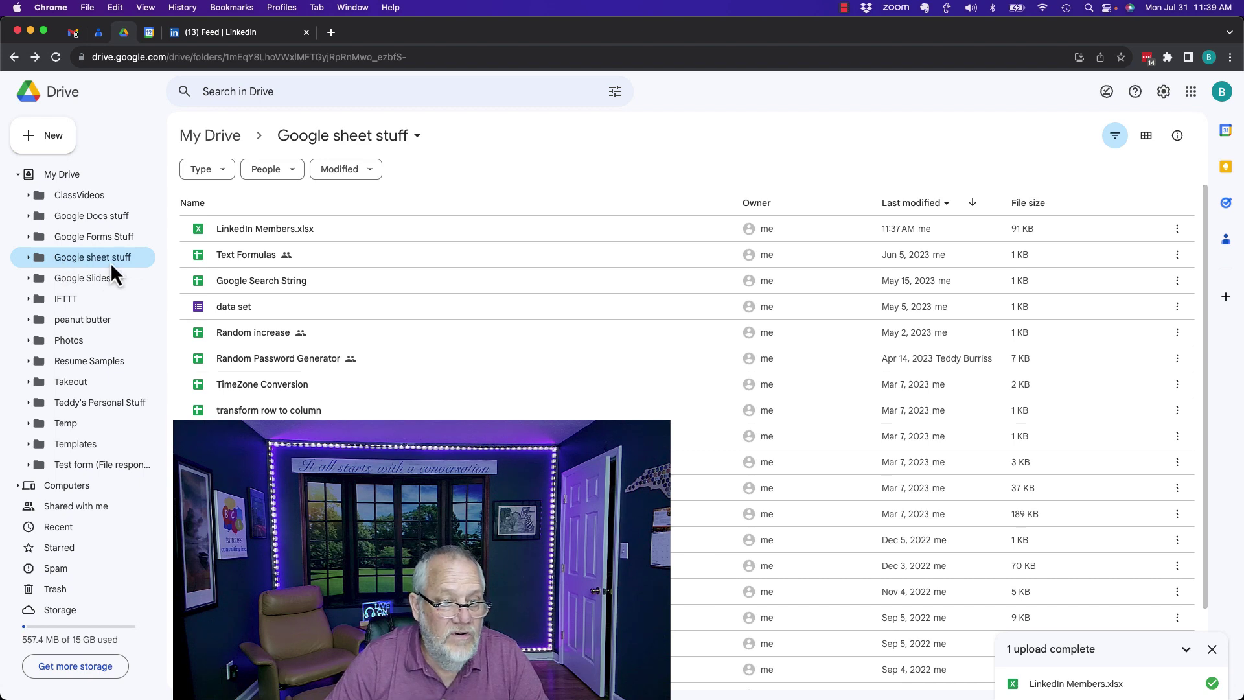
left_click(236, 232)
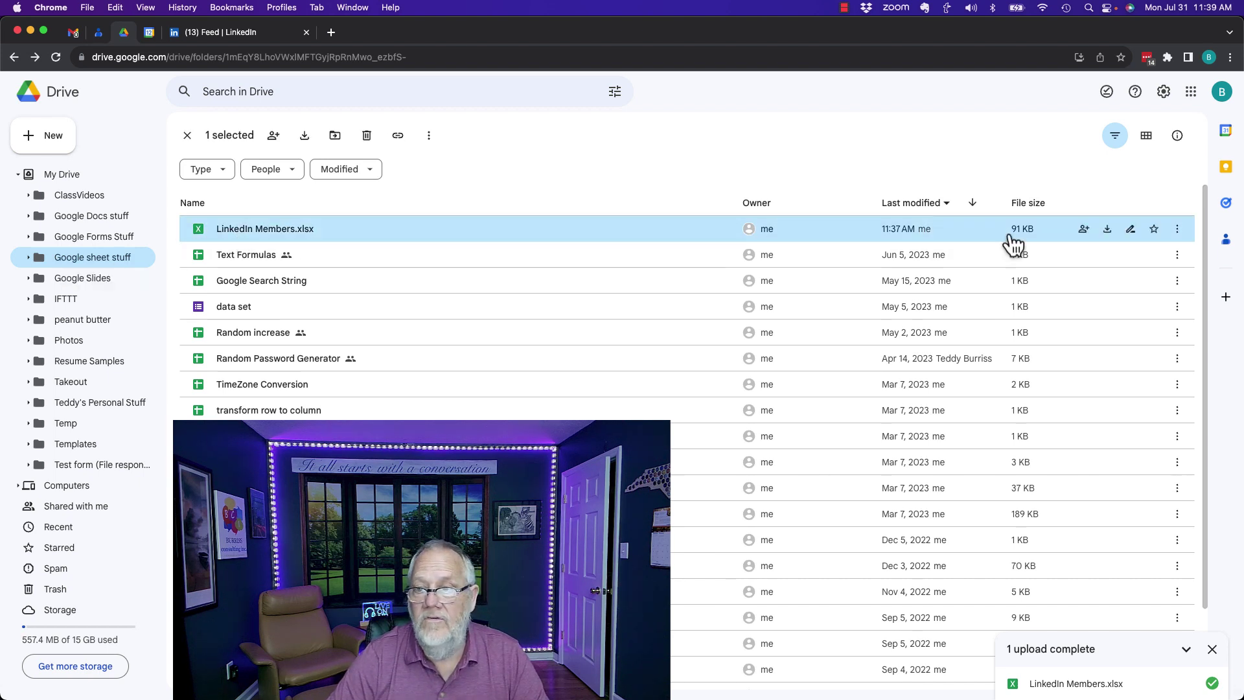
left_click(366, 138)
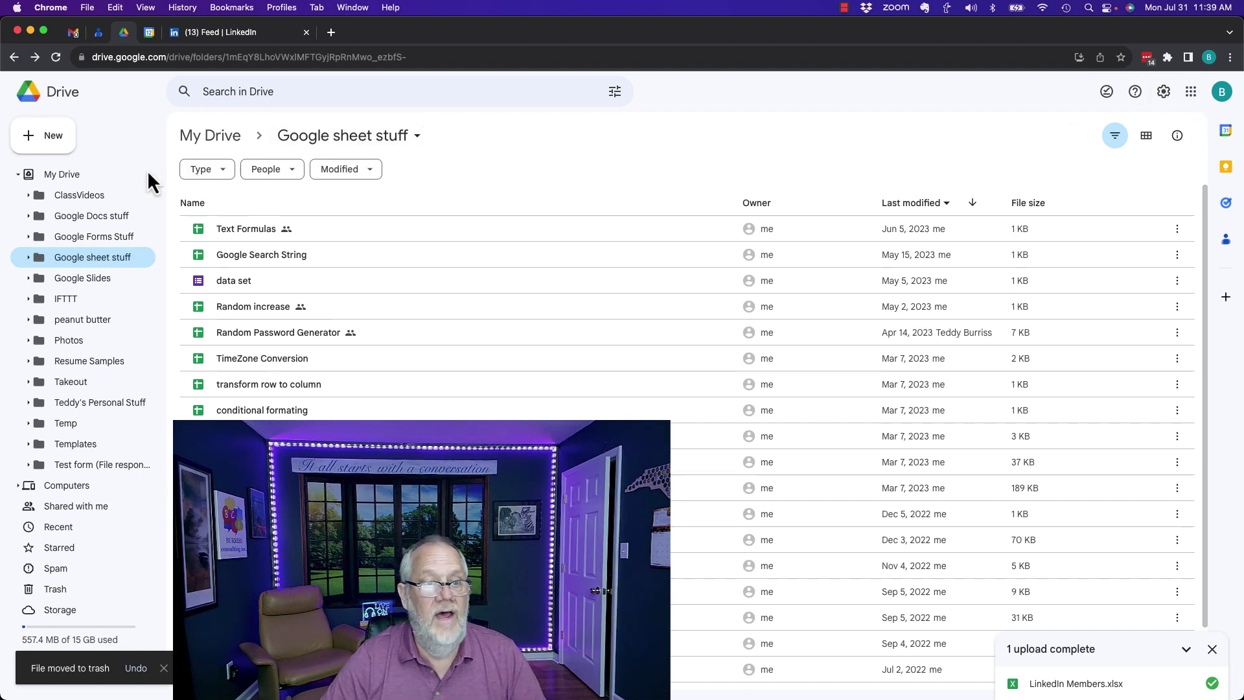
Re-upload LinkedIn Members.xlsx from the Desktop so it converts to a 15 KB Google Sheet
left_click(40, 137)
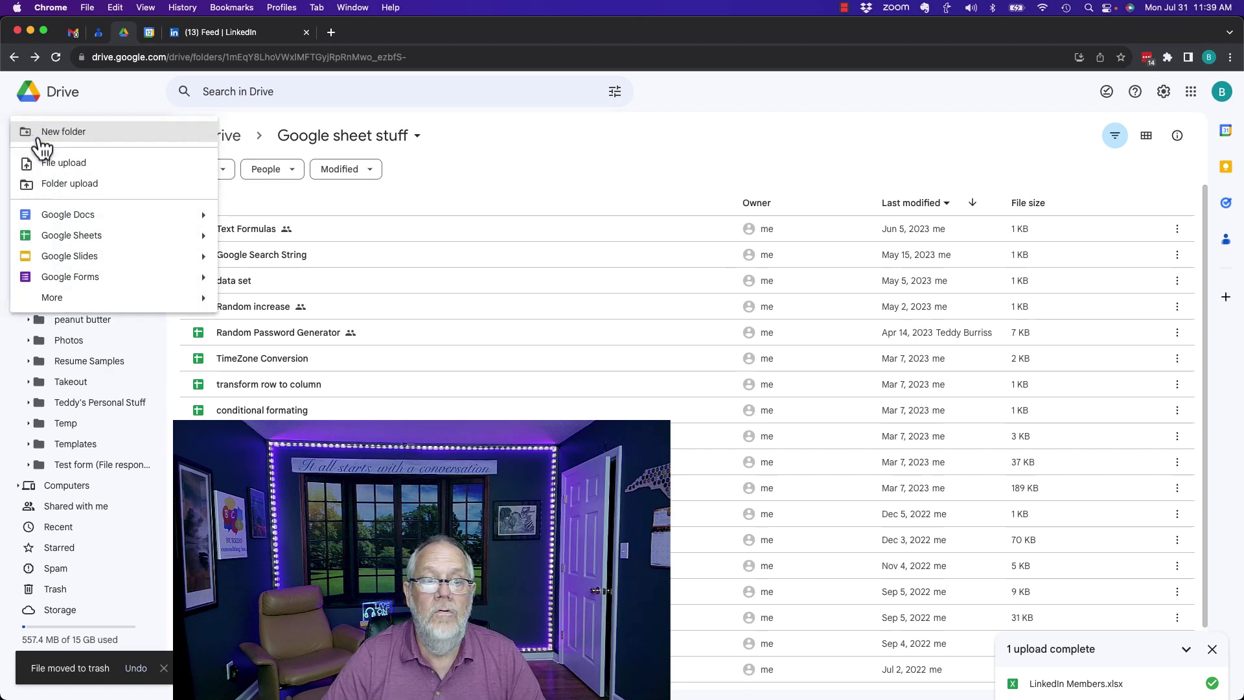
left_click(68, 167)
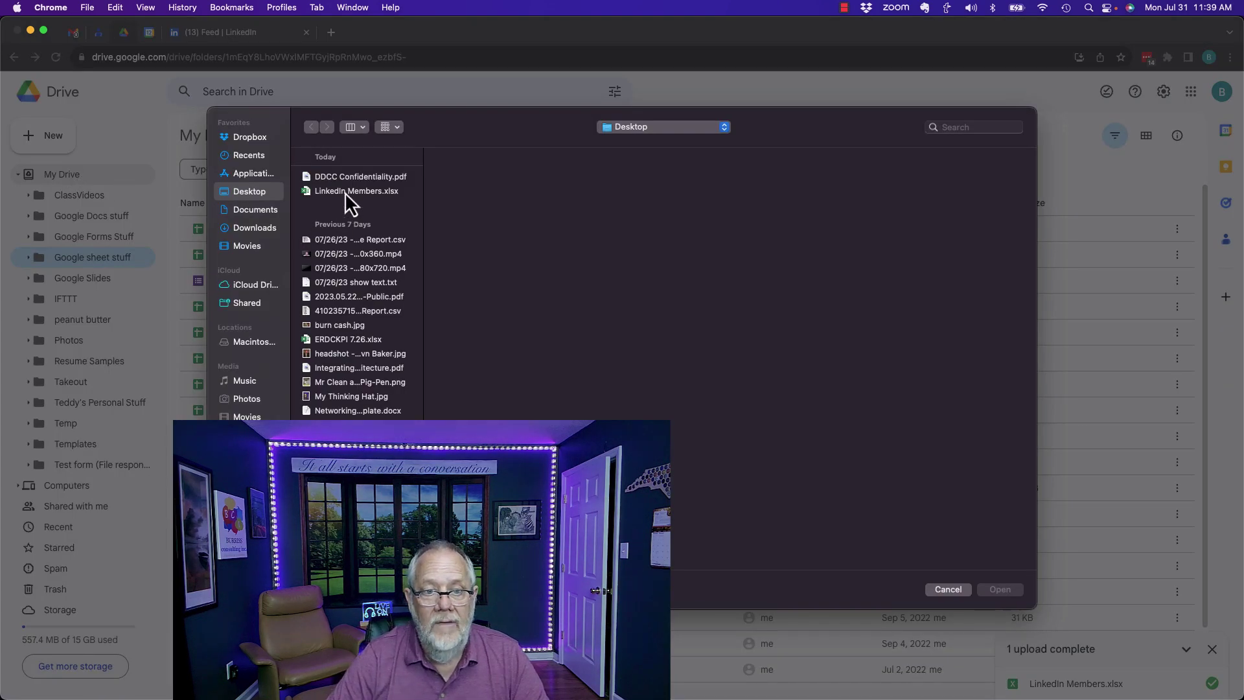
left_click(345, 192)
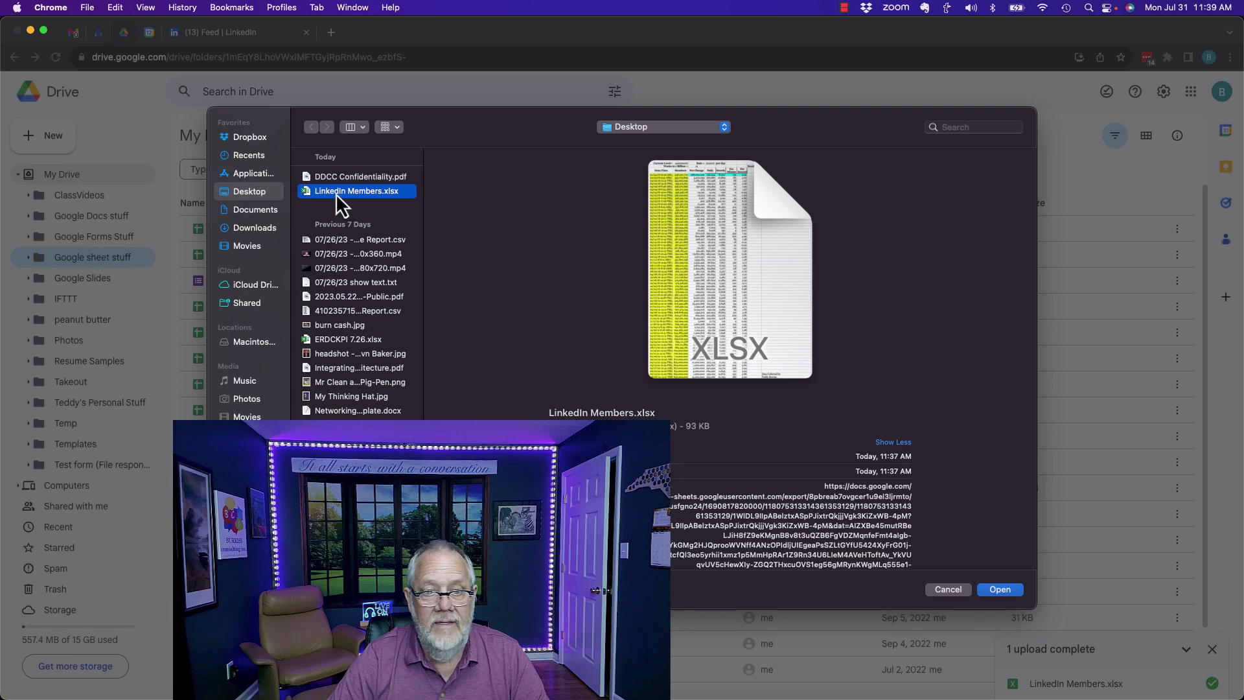
left_click(1001, 589)
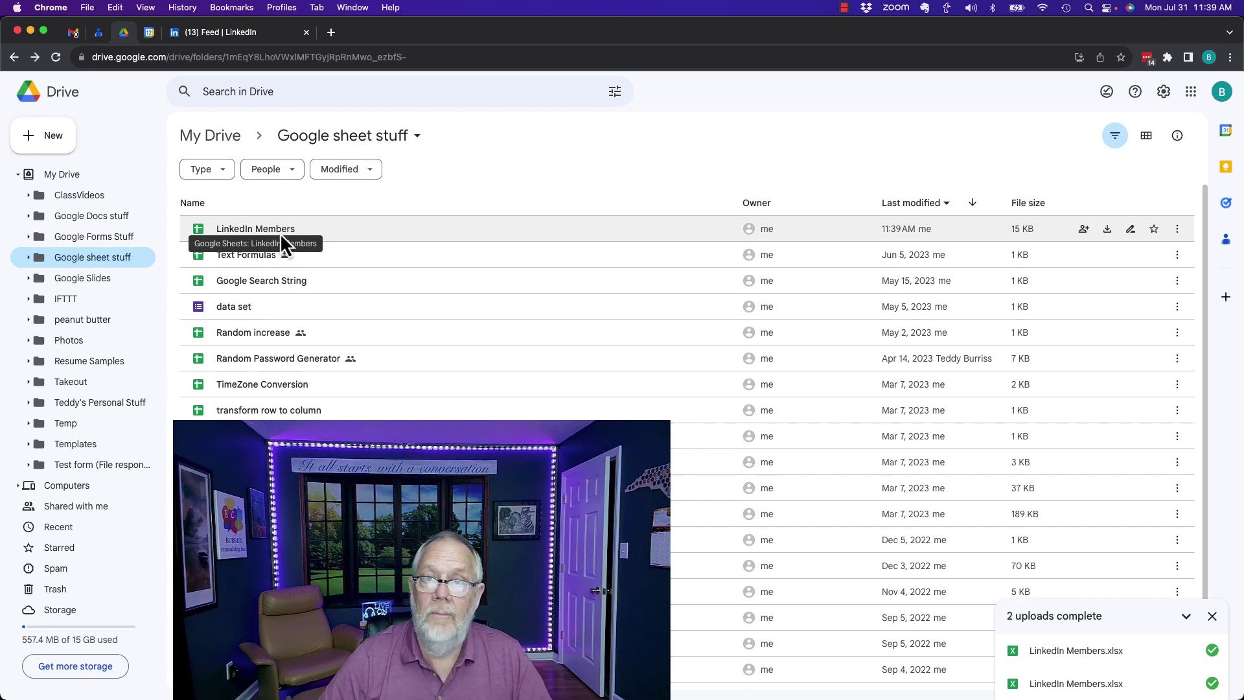
Open the converted LinkedIn Members sheet and scroll down to row 106 and back up
double_click(281, 236)
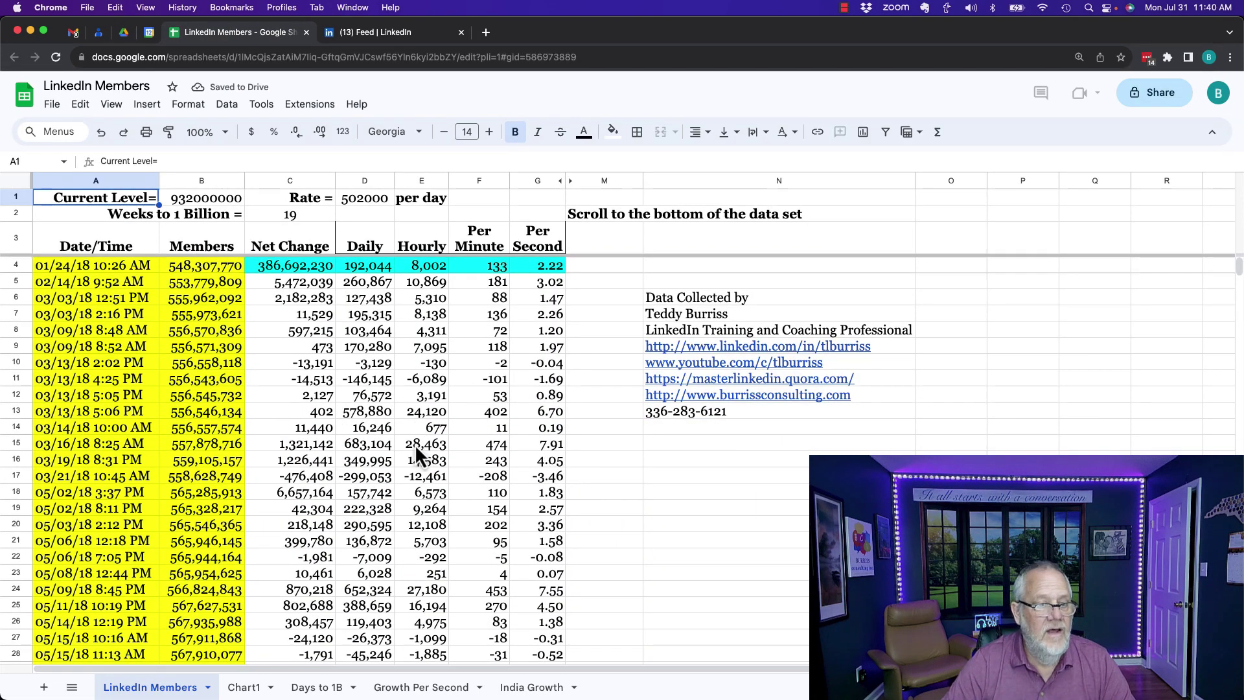
scroll(414, 454, "down", 2)
scroll(417, 450, "down", 20)
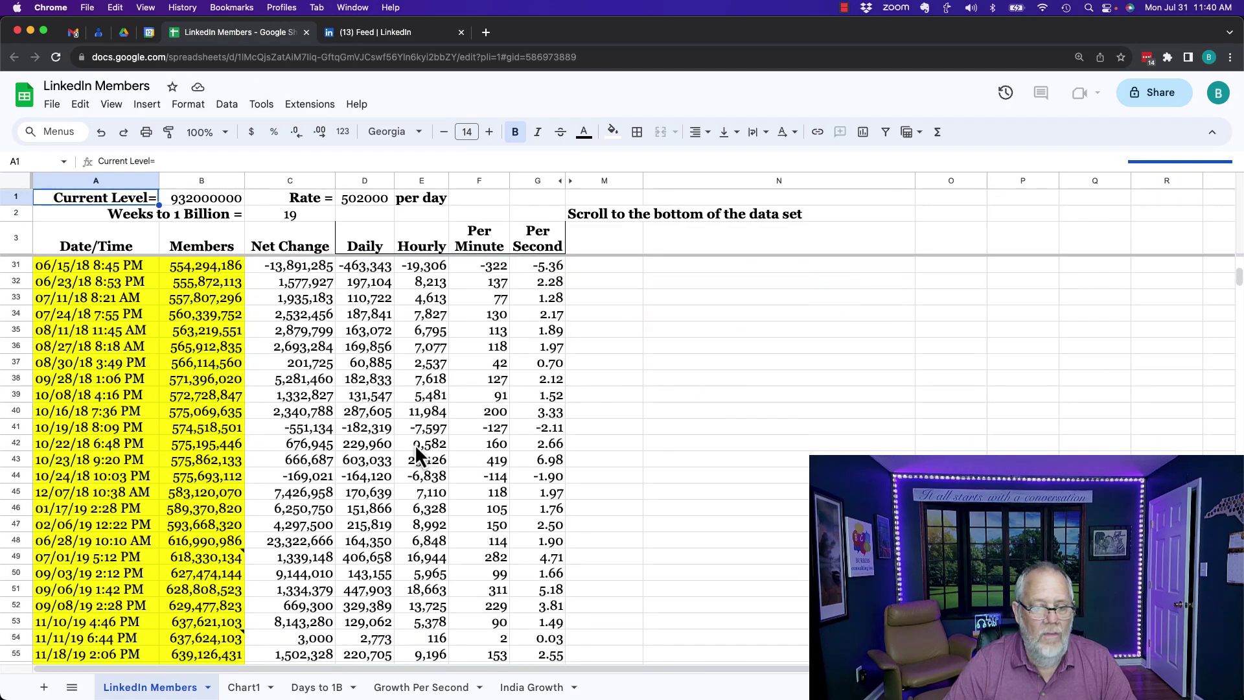
scroll(417, 450, "down", 5)
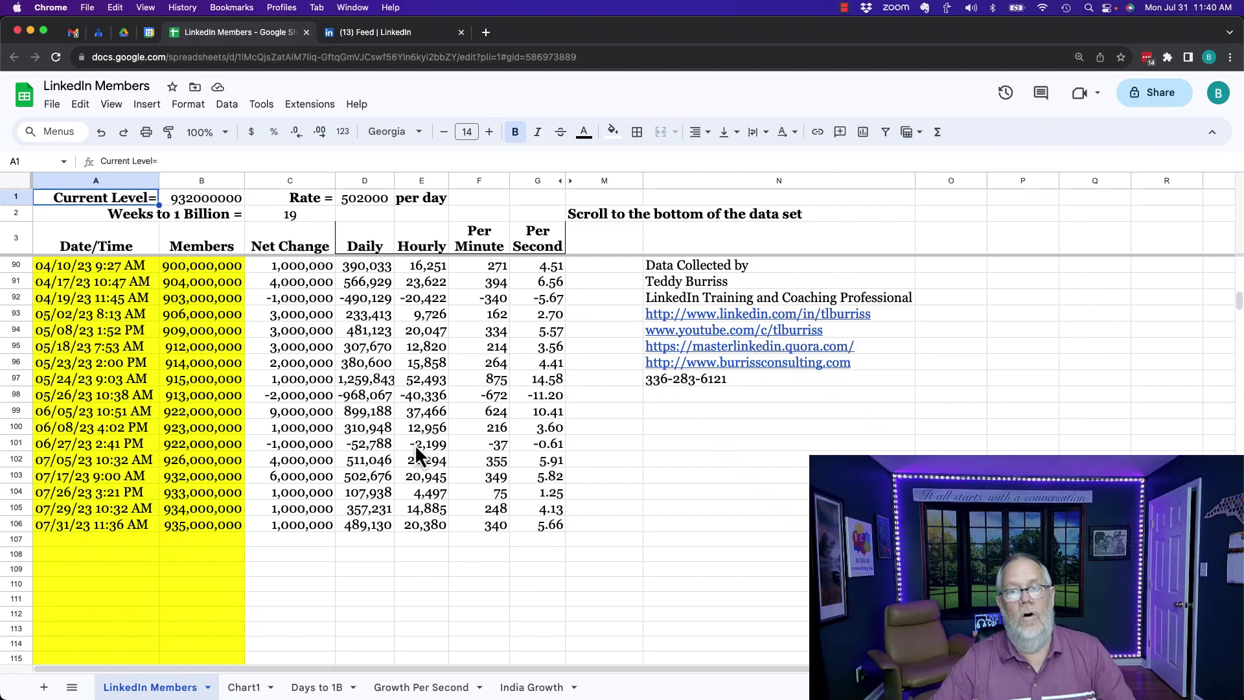
scroll(416, 451, "up", 12)
scroll(415, 444, "up", 15)
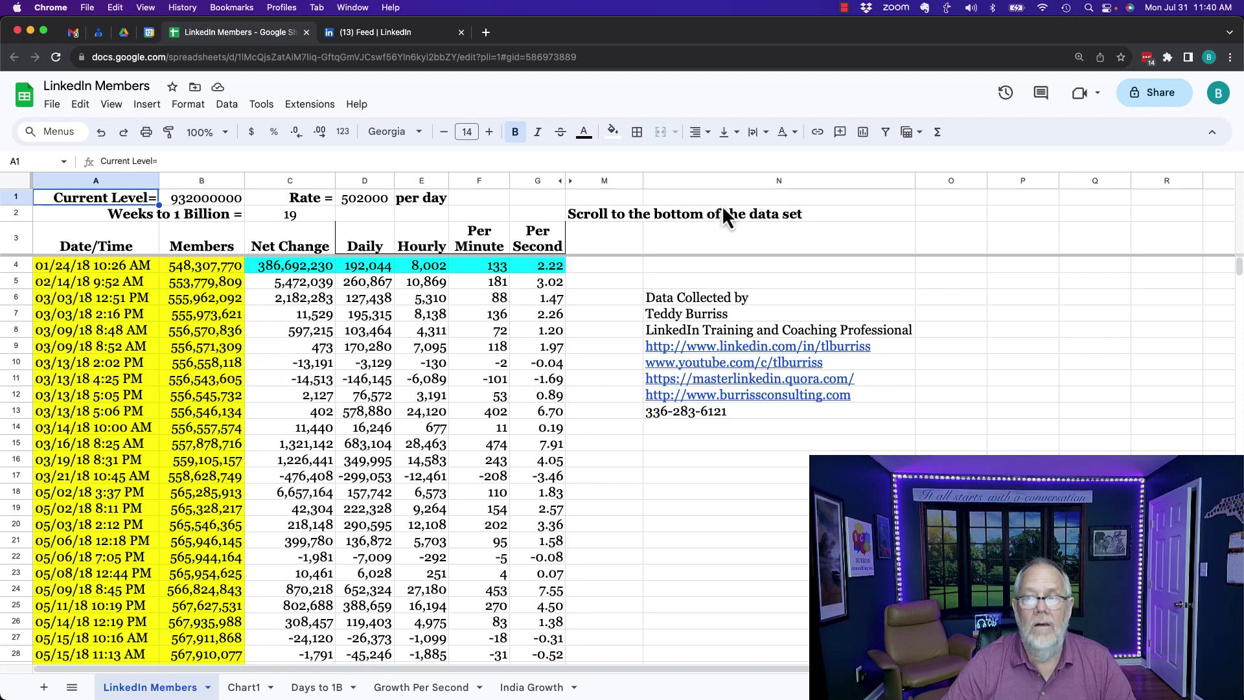
Set the sheet's general access to Anyone with the link with the Viewer role
left_click(1153, 102)
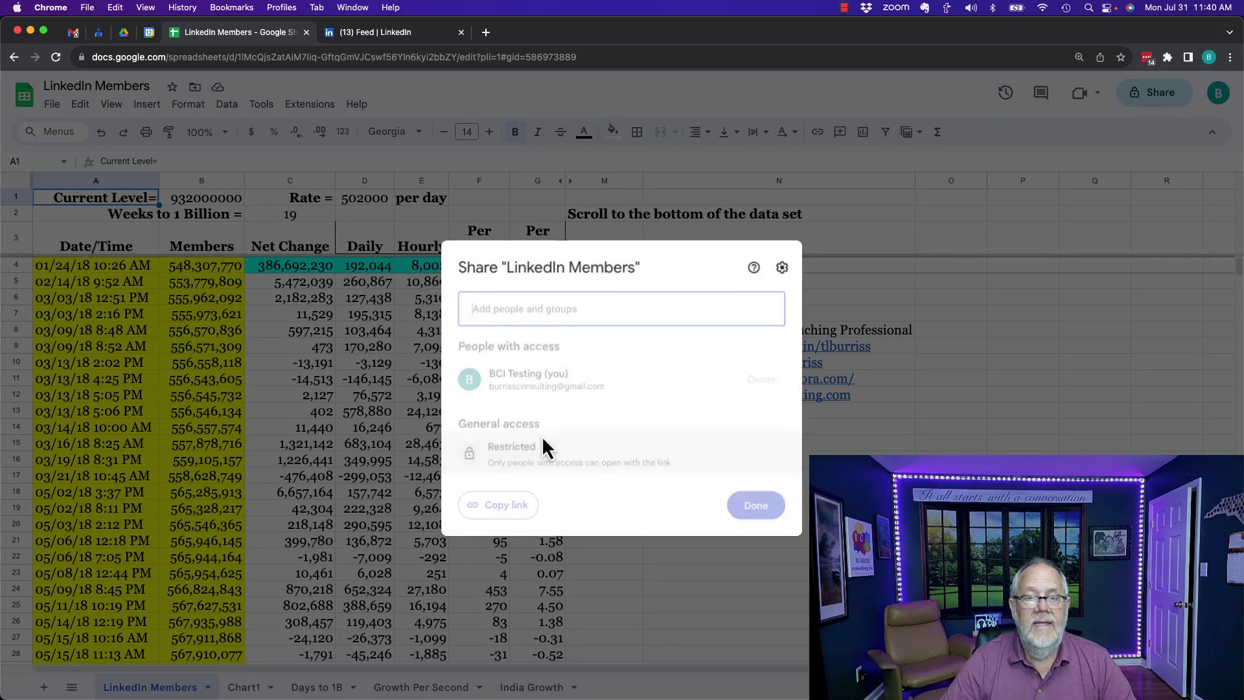
left_click(497, 307)
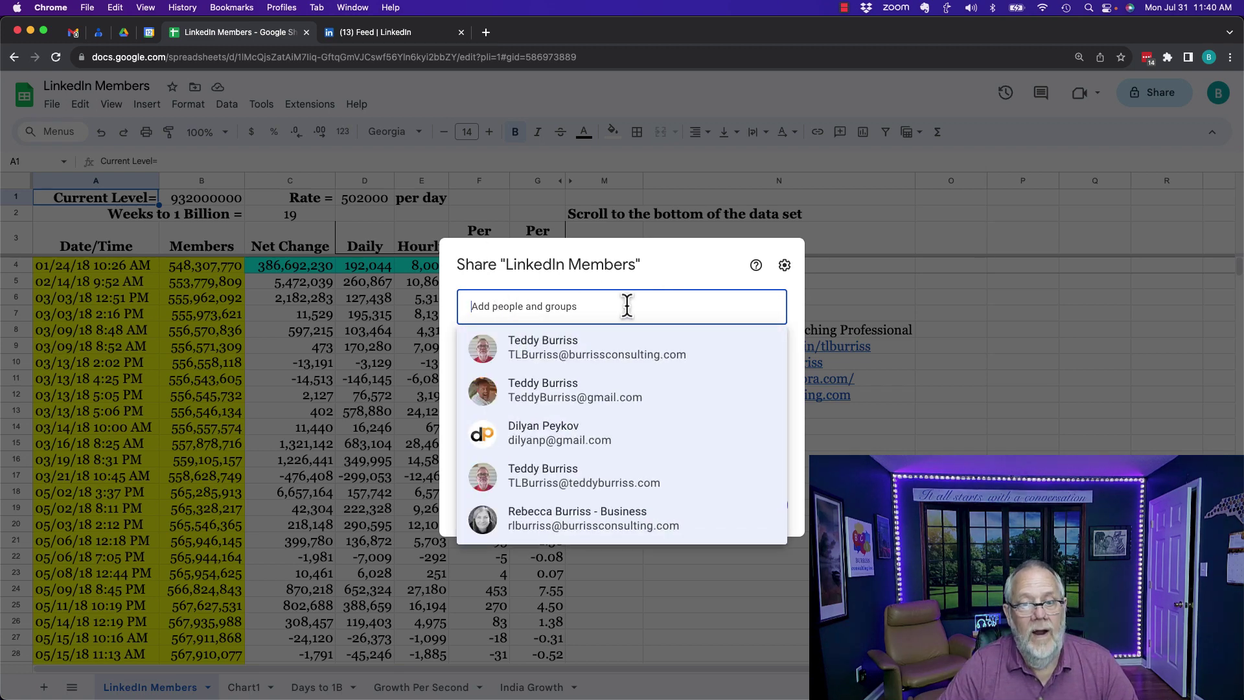
left_click(674, 262)
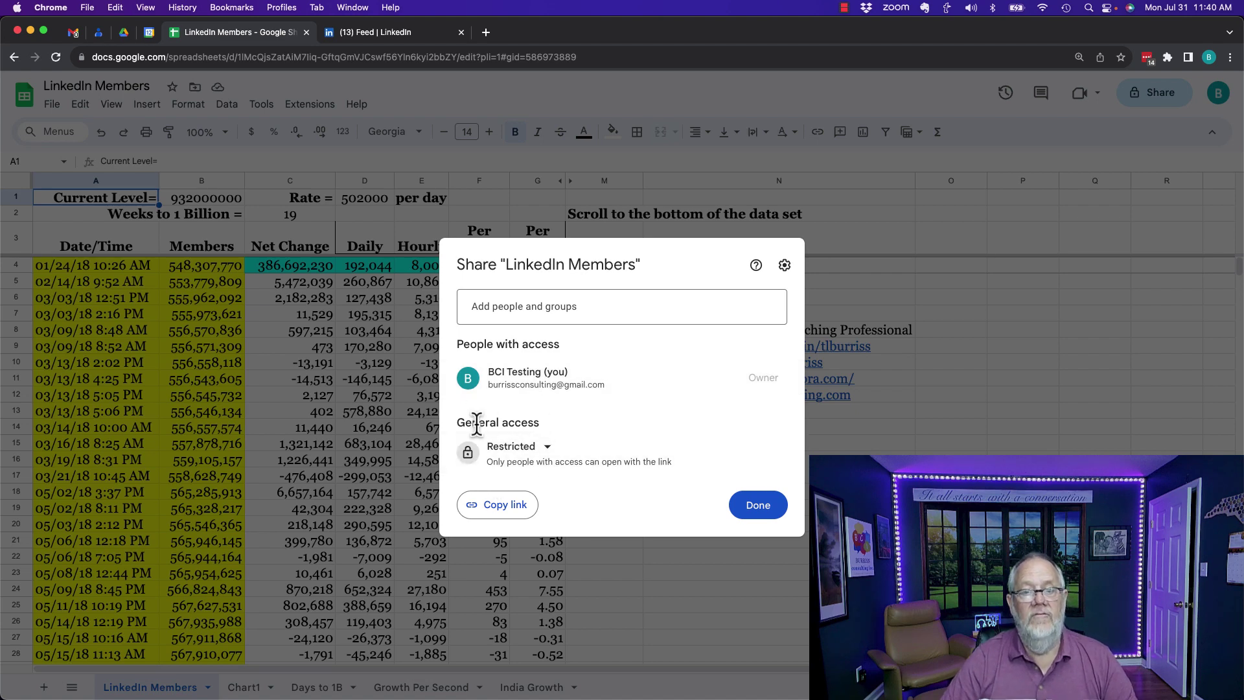
left_click(549, 452)
left_click(554, 512)
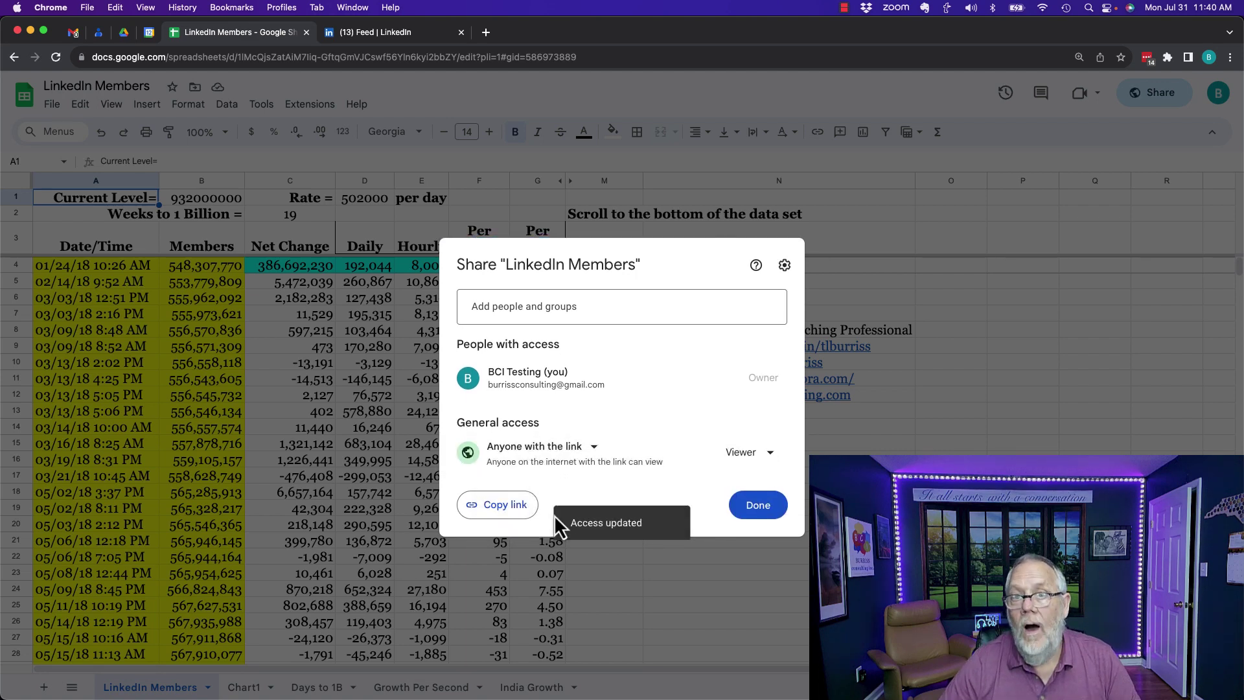
left_click(779, 460)
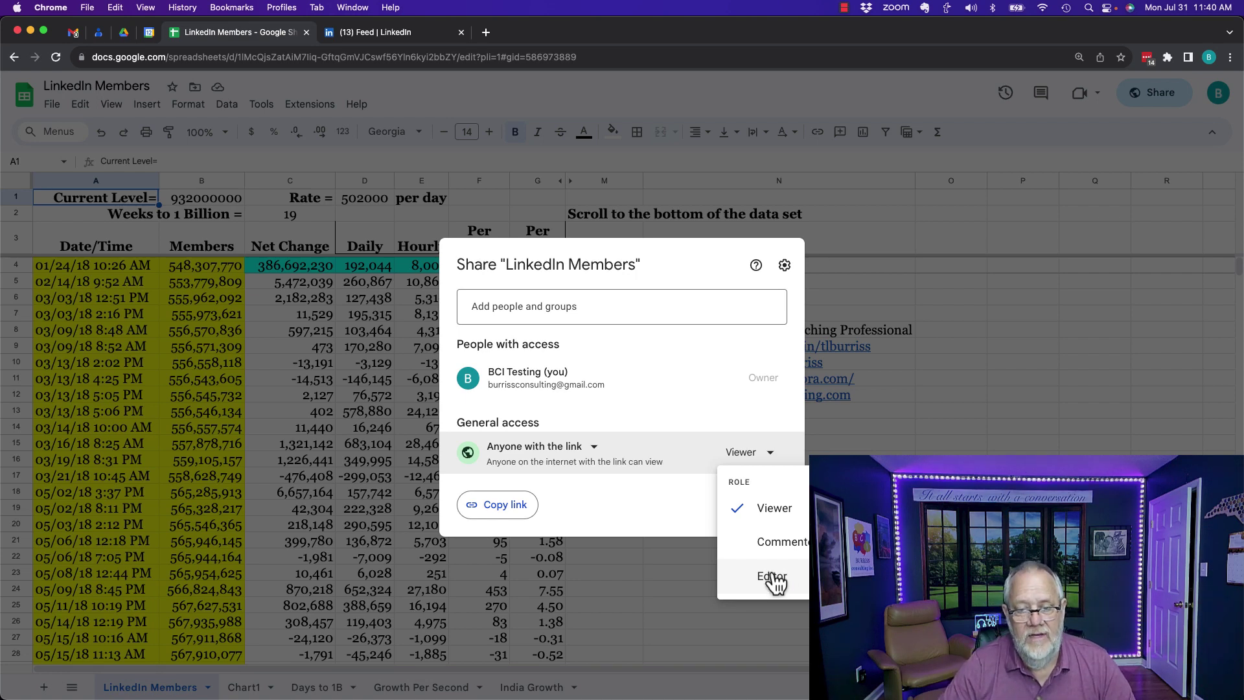
left_click(778, 508)
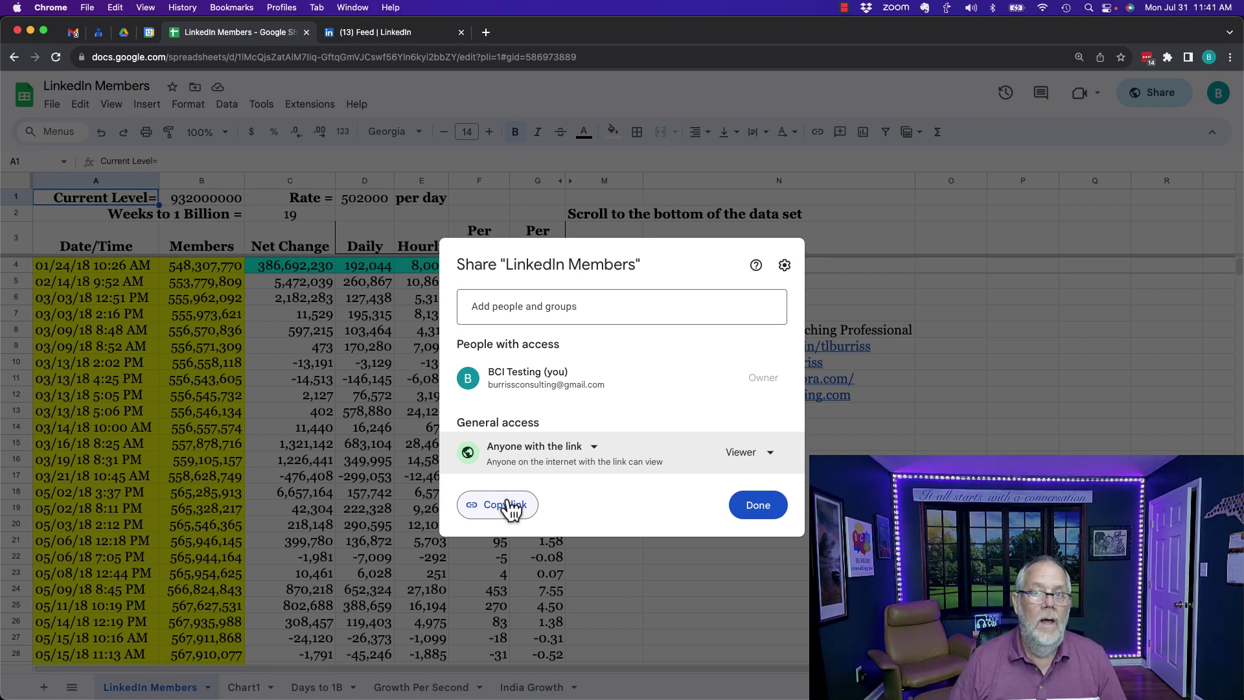
left_click(769, 455)
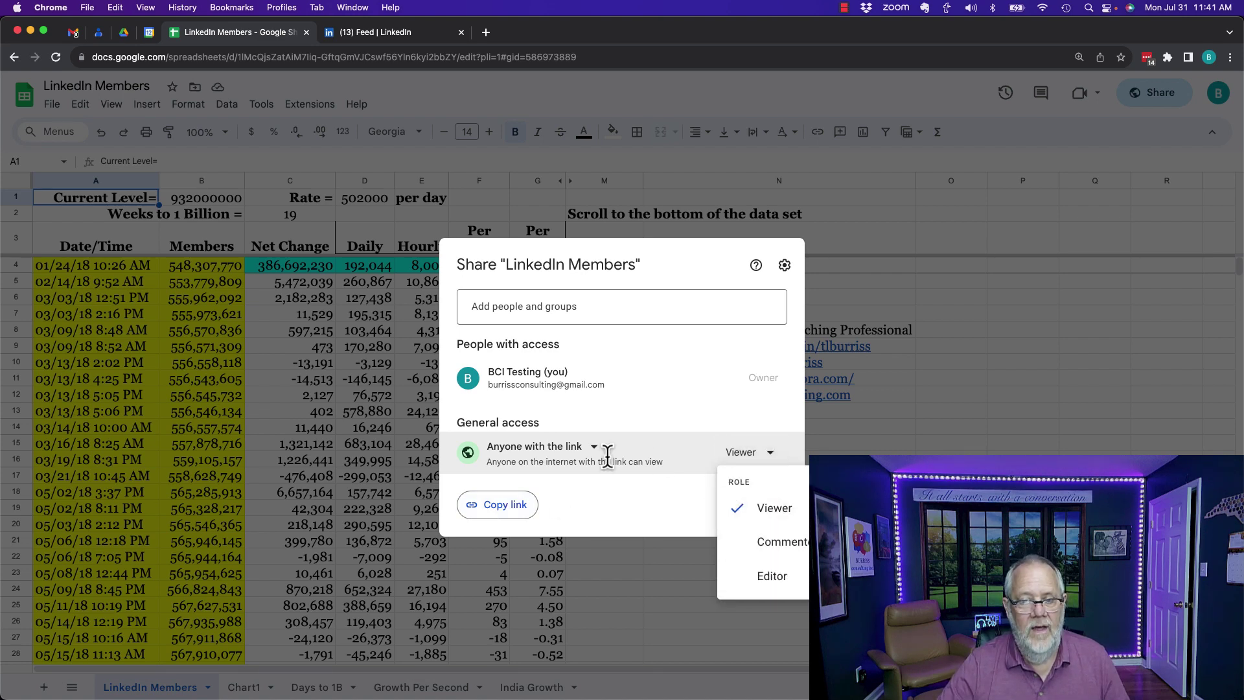
Change general access to Restricted and add a contact as Editor
left_click(565, 448)
left_click(554, 479)
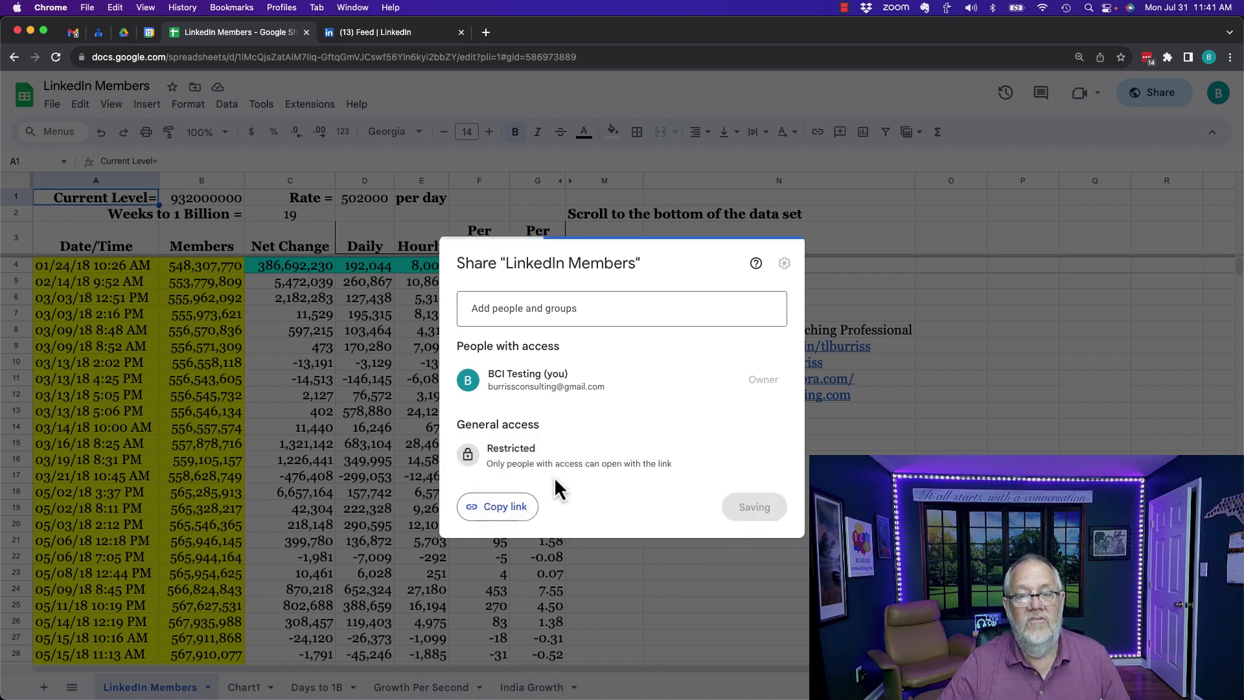
left_click(512, 301)
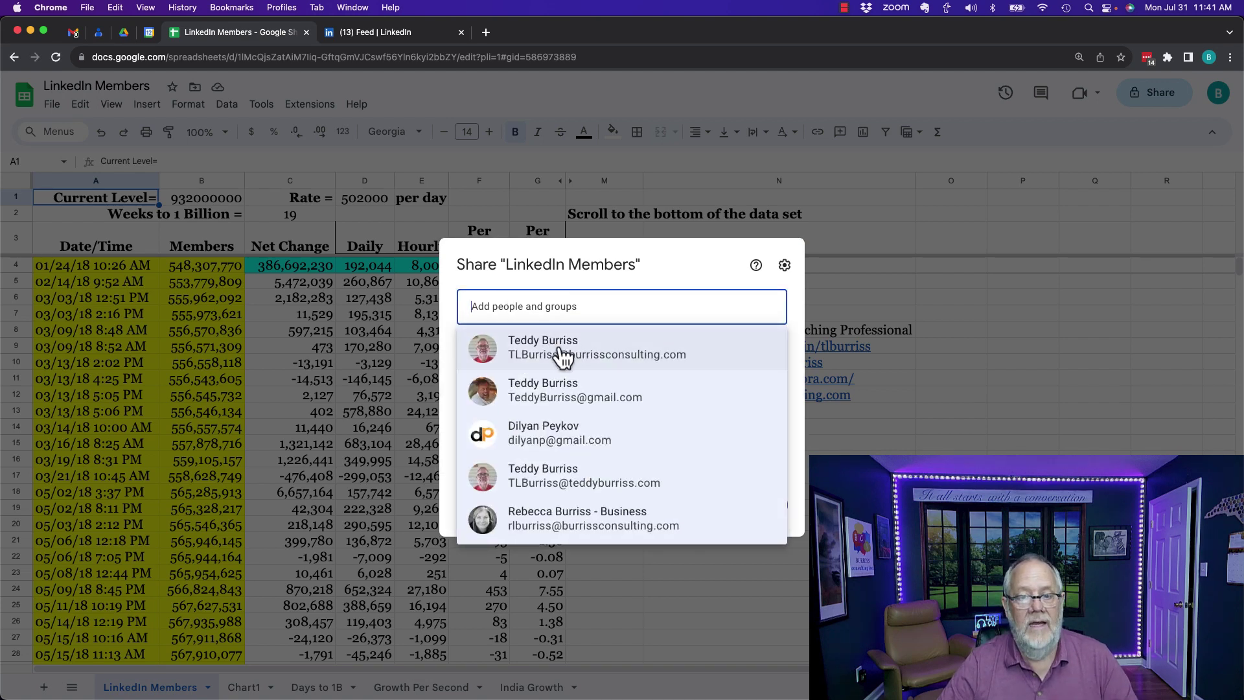
left_click(531, 392)
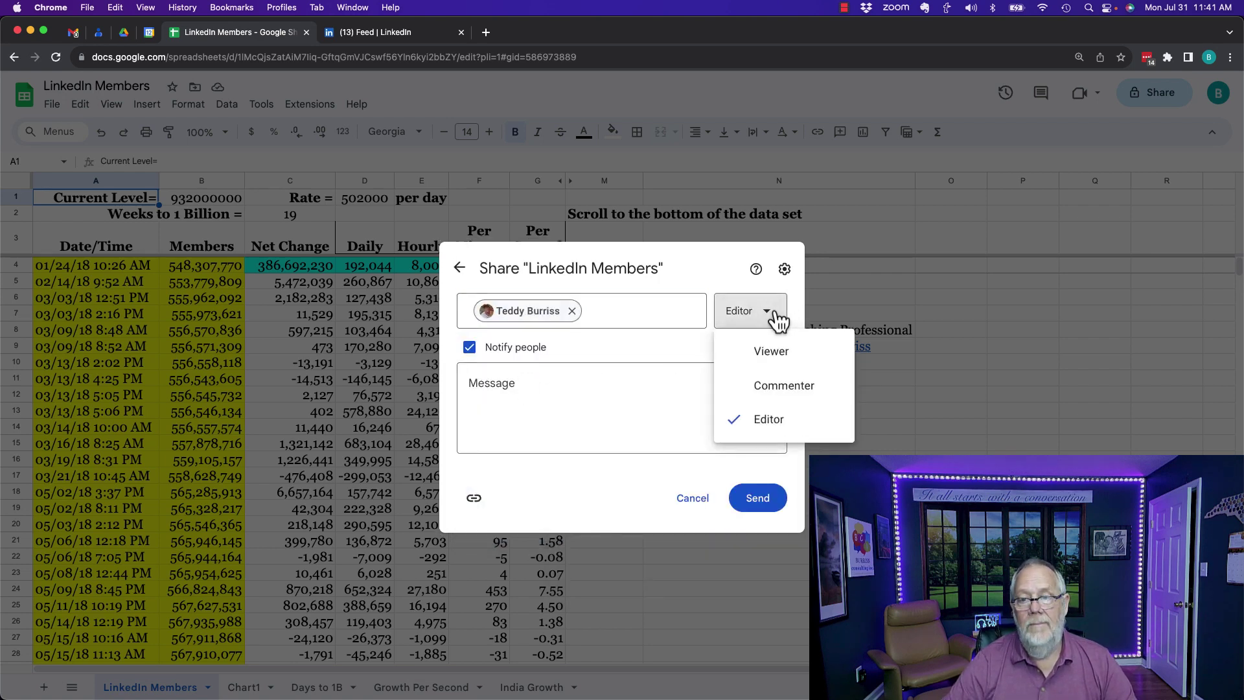
left_click(806, 432)
Add the note 'Here is the data' and send the share invitation
left_click(580, 400)
type("Here is the data")
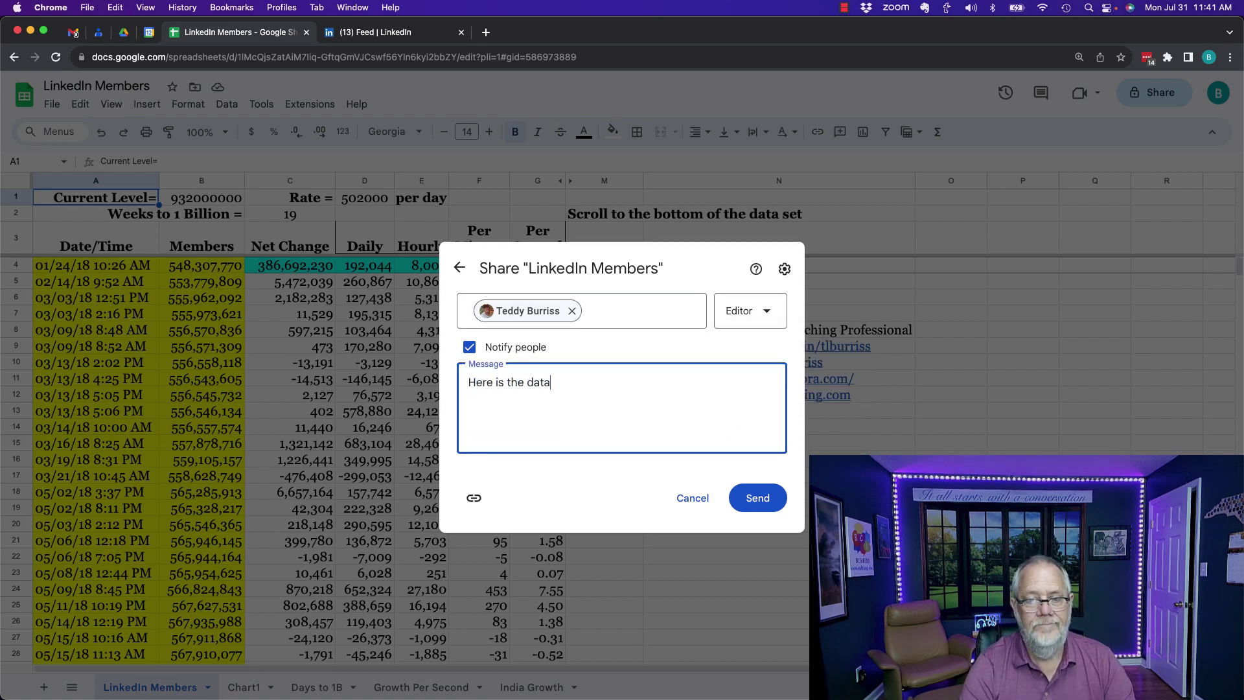
left_click(756, 503)
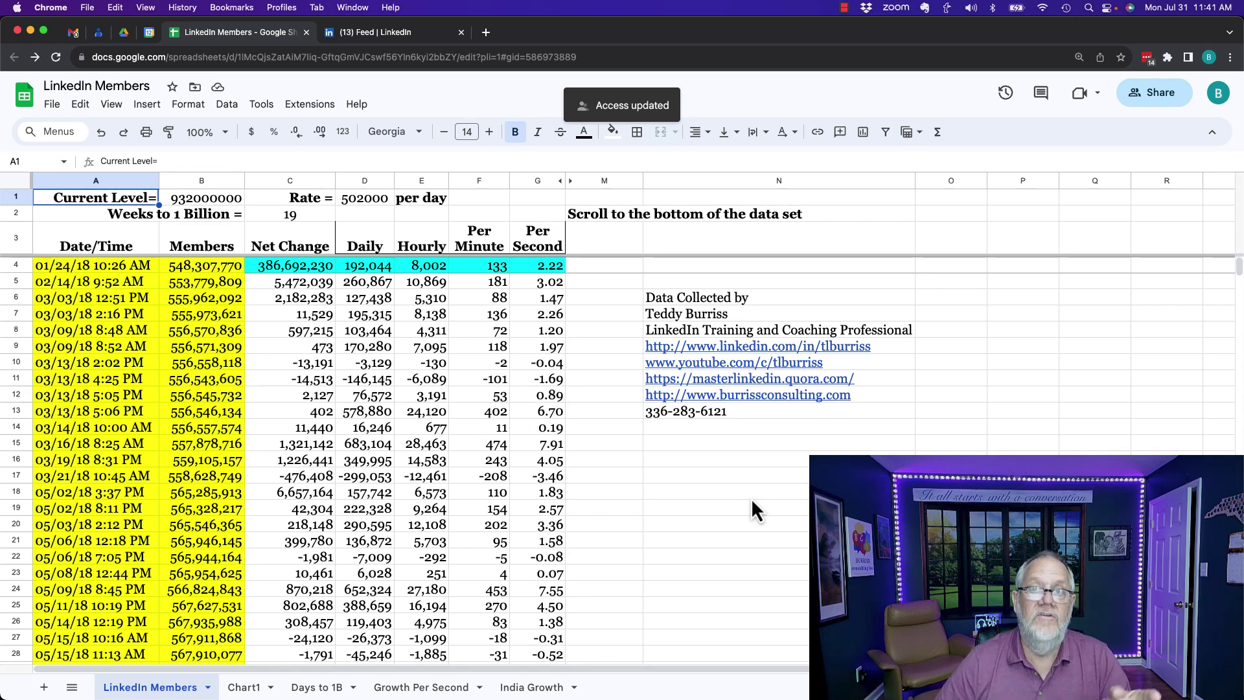
In the recipient's Gmail, open the LinkedIn Members share email and highlight 'Here is the data'
key("super+grave")
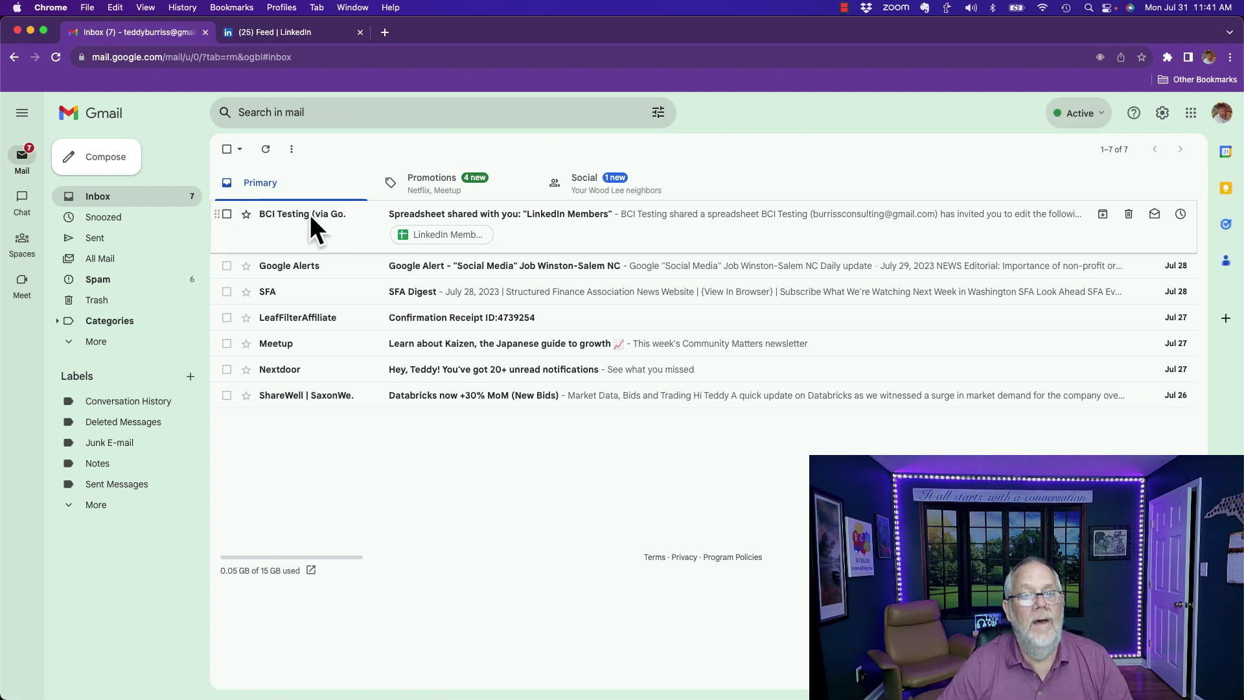
mouse_move(281, 222)
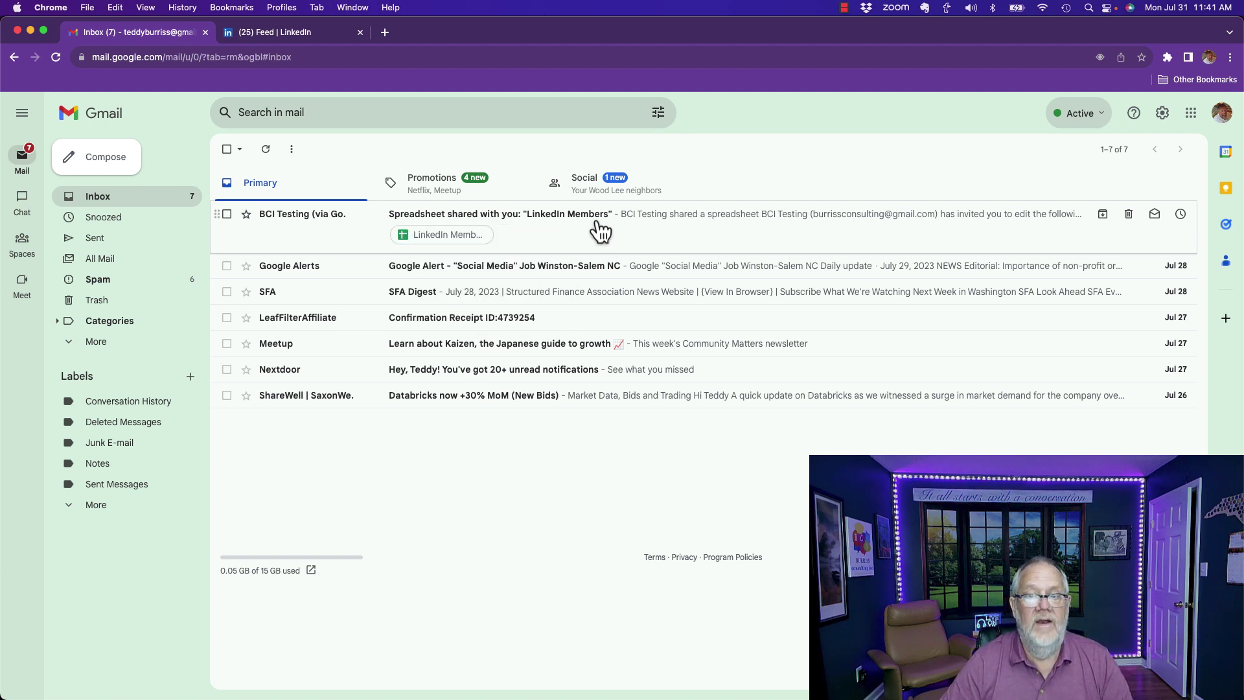
left_click(574, 226)
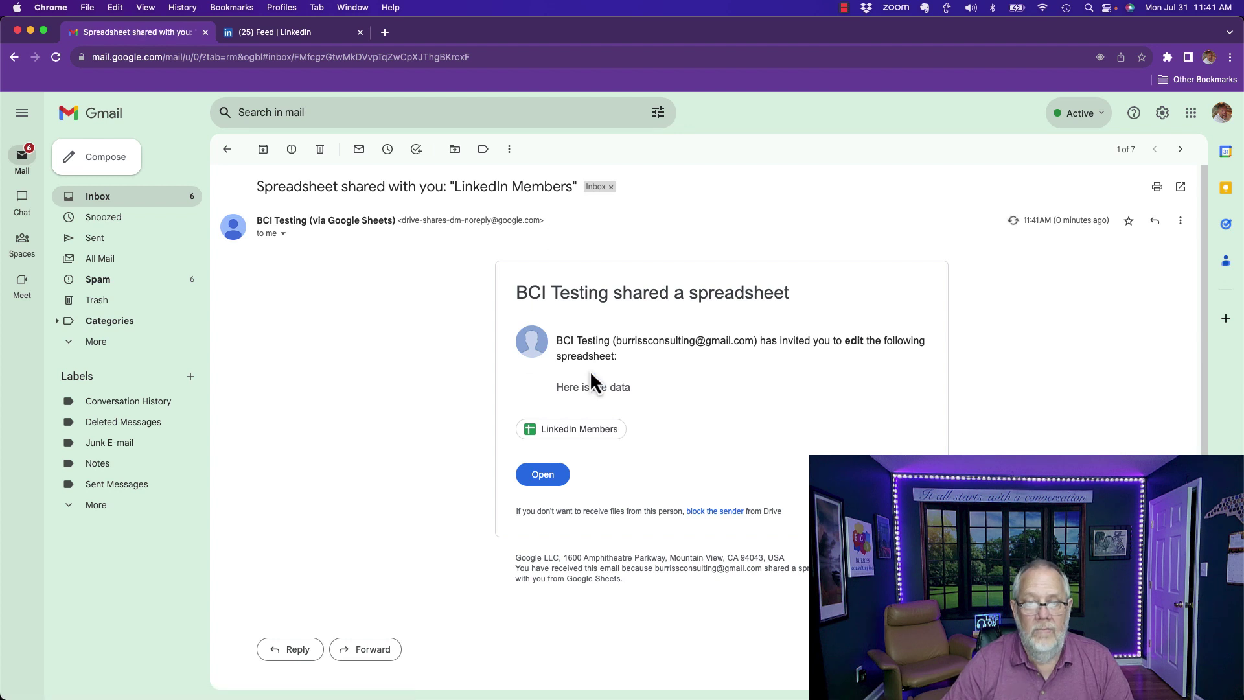
left_click_drag(544, 389, 686, 393)
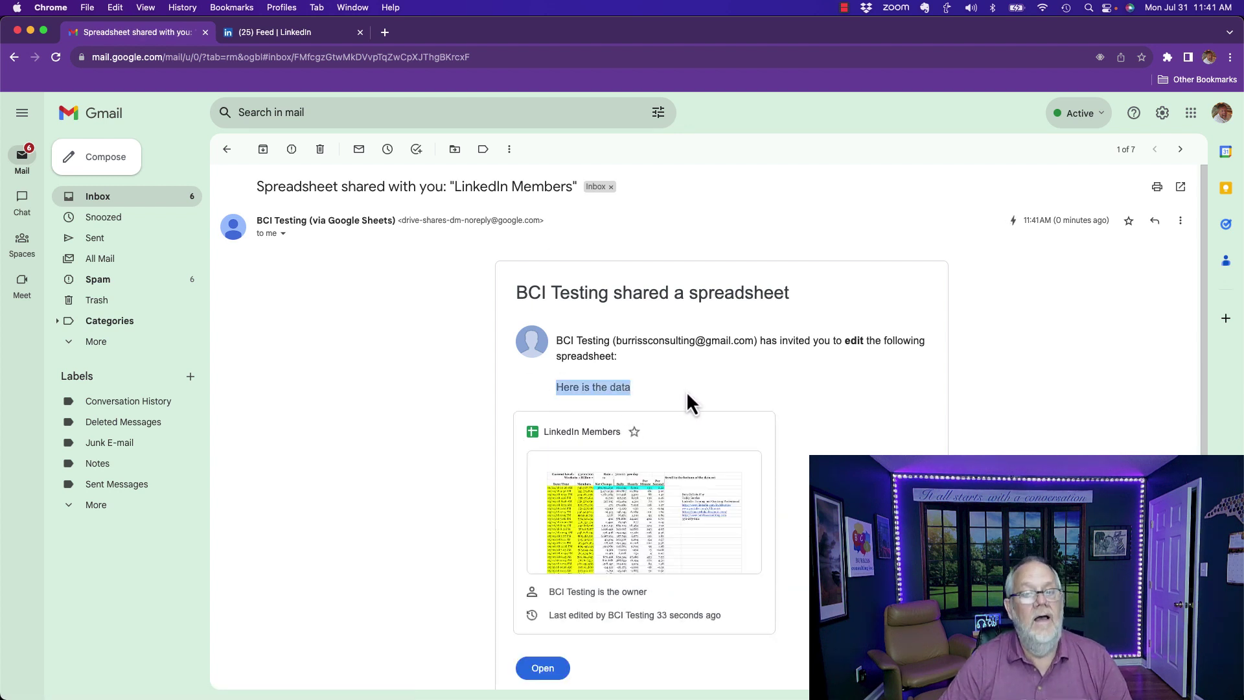
scroll(686, 390, "down", 2)
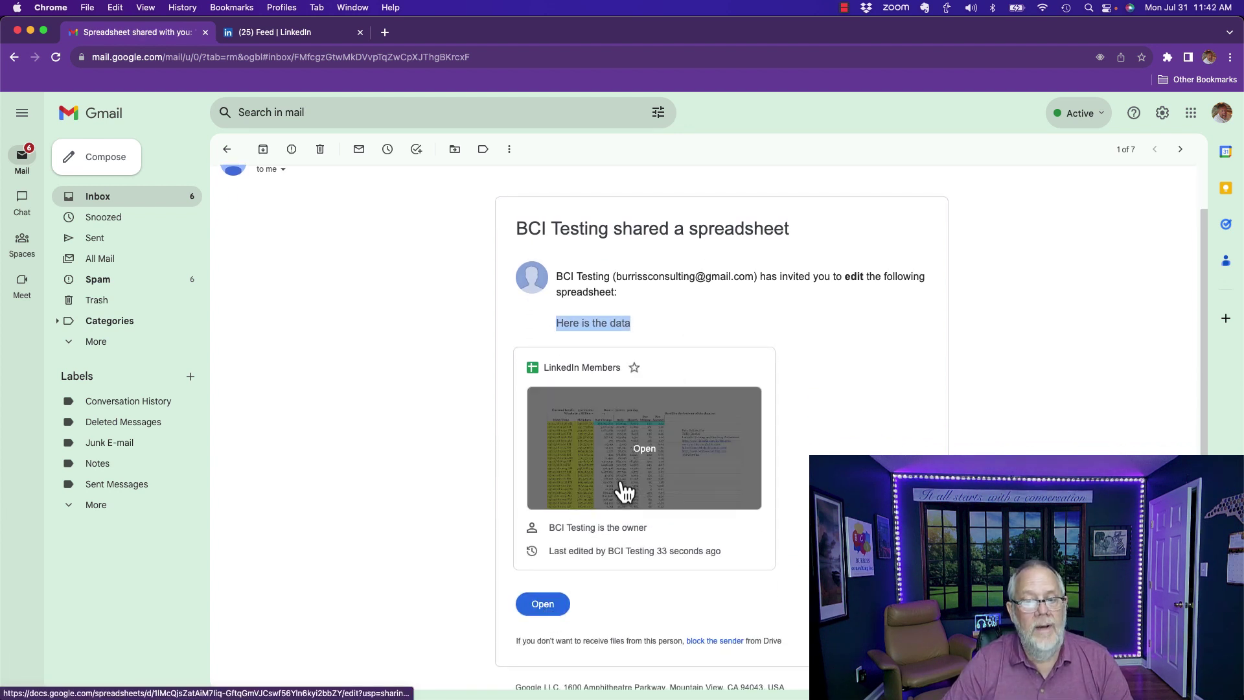
Open LinkedIn Members from the email and scroll through it as the recipient
left_click(545, 604)
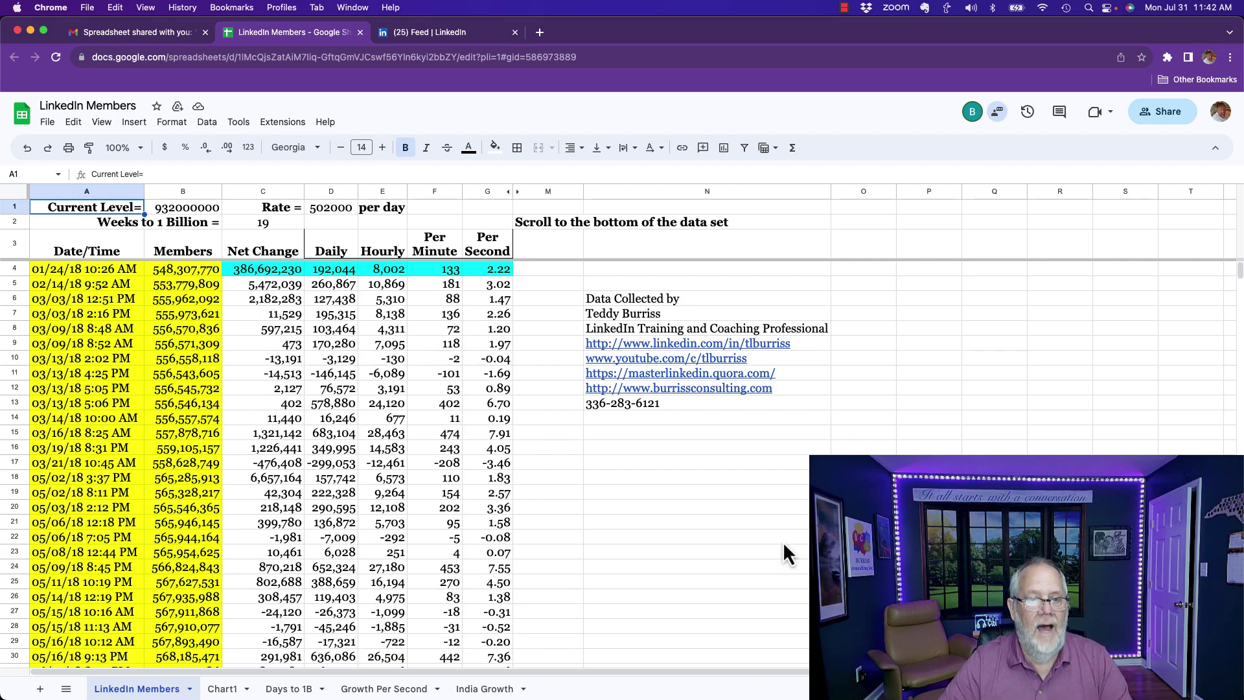
scroll(652, 495, "down", 2)
scroll(652, 495, "up", 2)
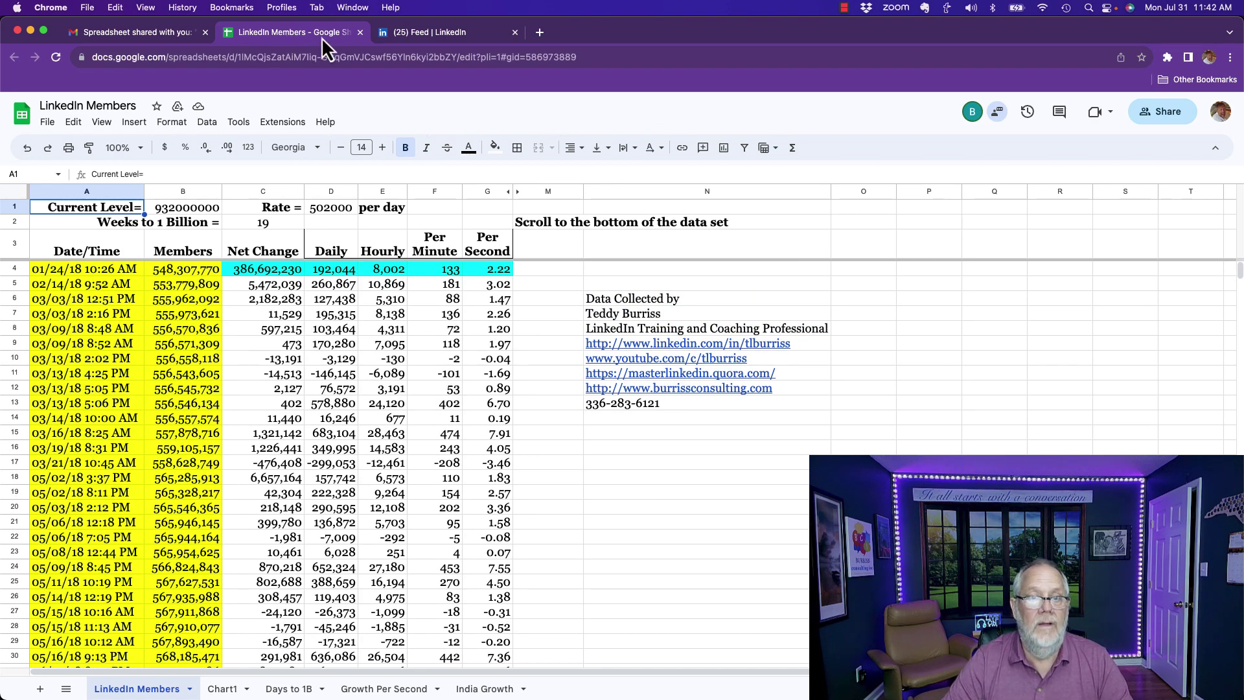
Close the recipient's sheet tab and switch to the owner's Chrome profile
left_click(359, 33)
left_click(282, 7)
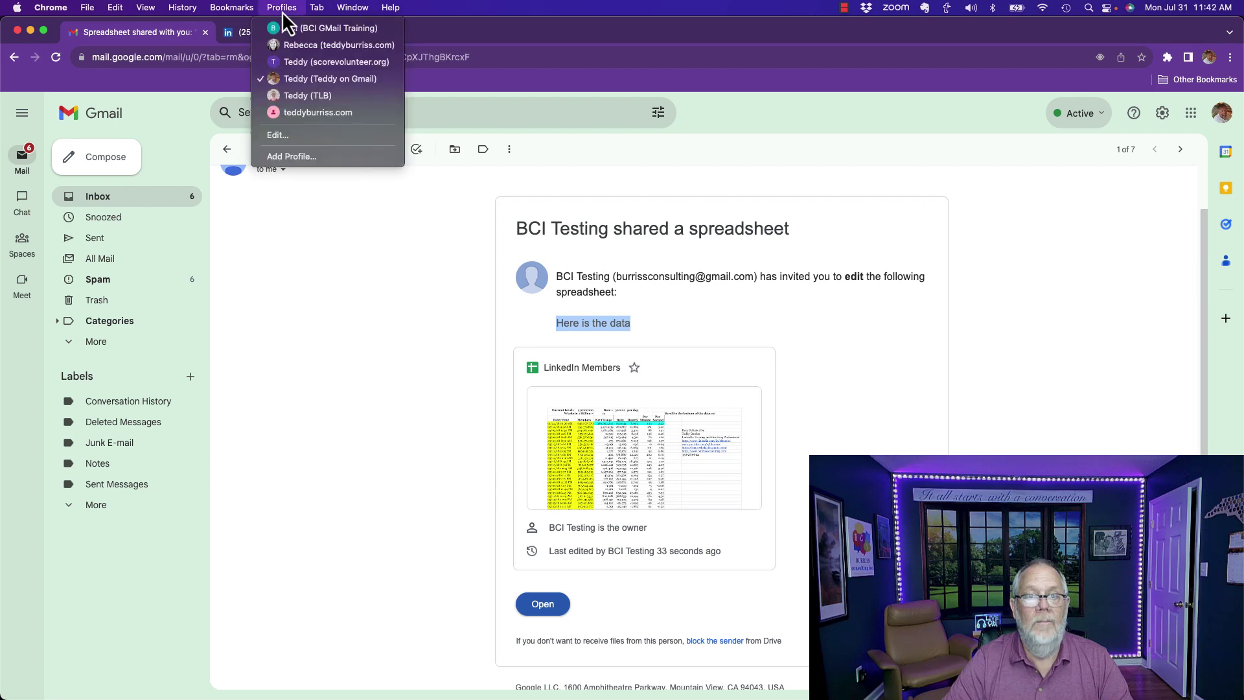
left_click(319, 102)
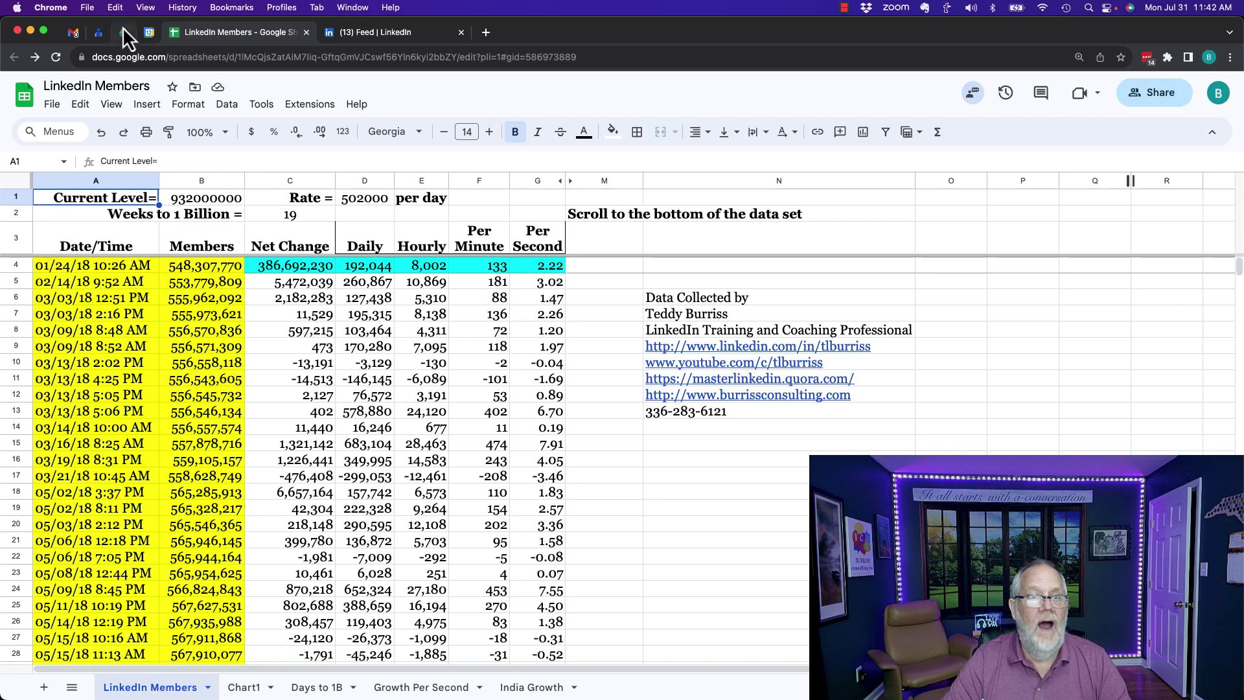
Remove the invited editor from LinkedIn Members' sharing and save, leaving access restricted to the owner
left_click(306, 36)
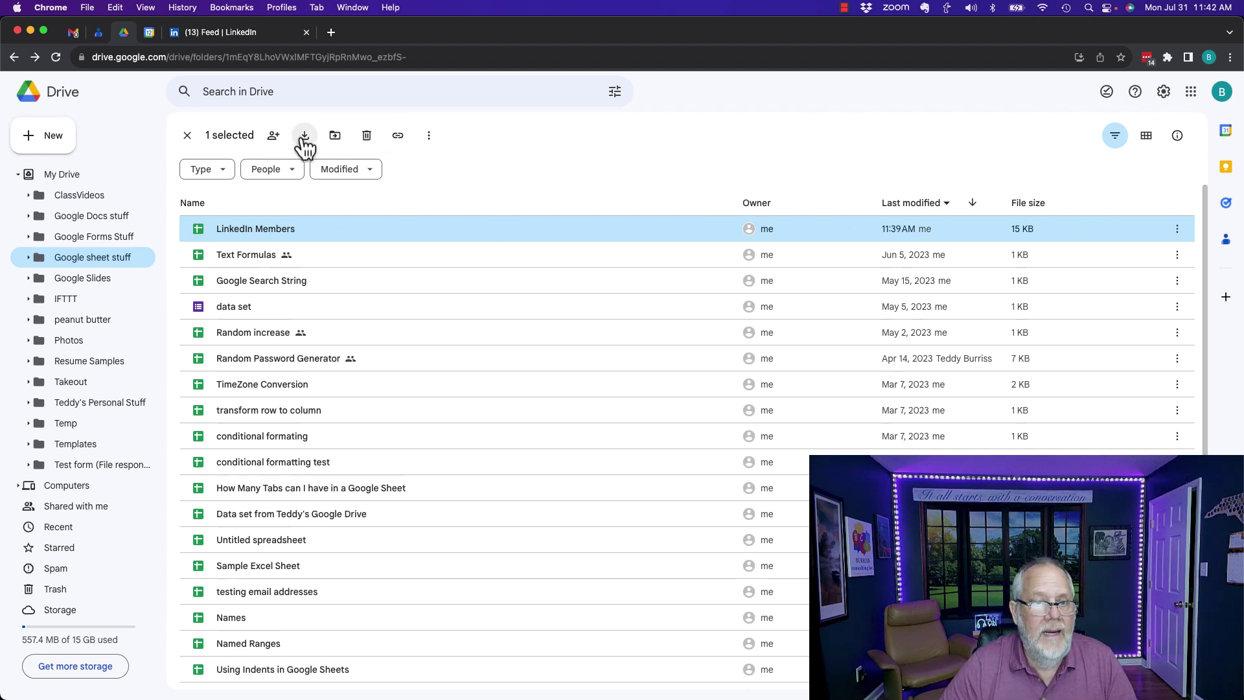
left_click(274, 136)
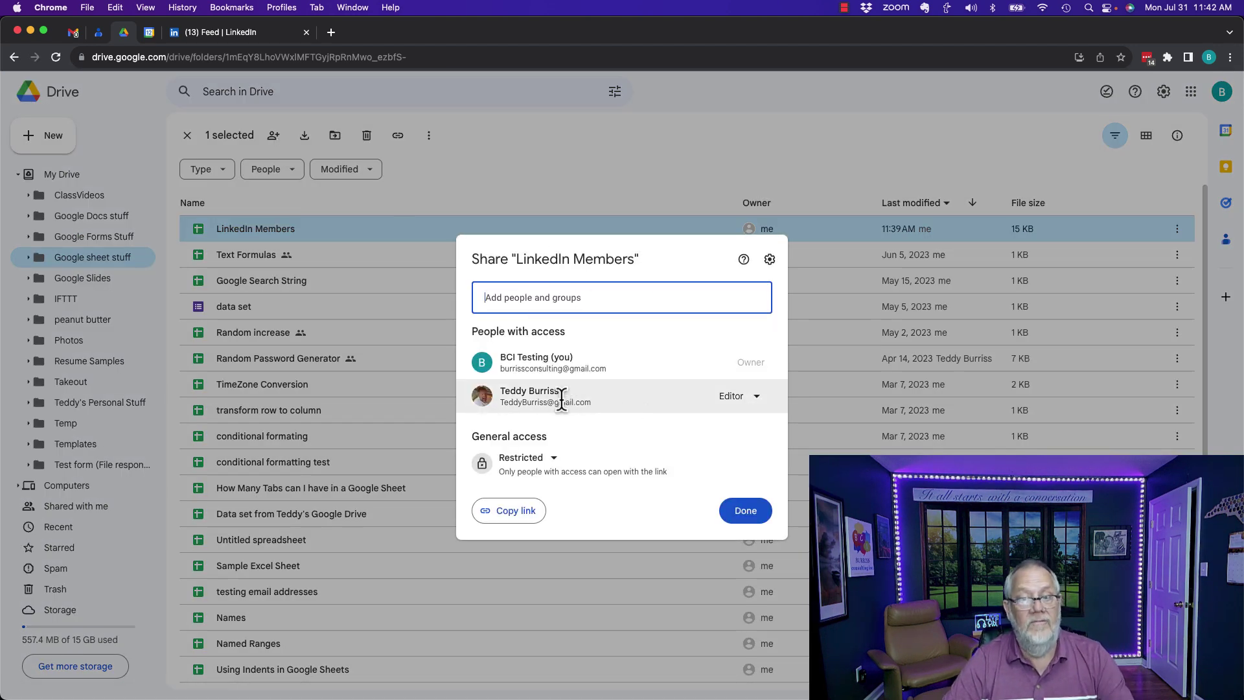
left_click(759, 401)
left_click(782, 568)
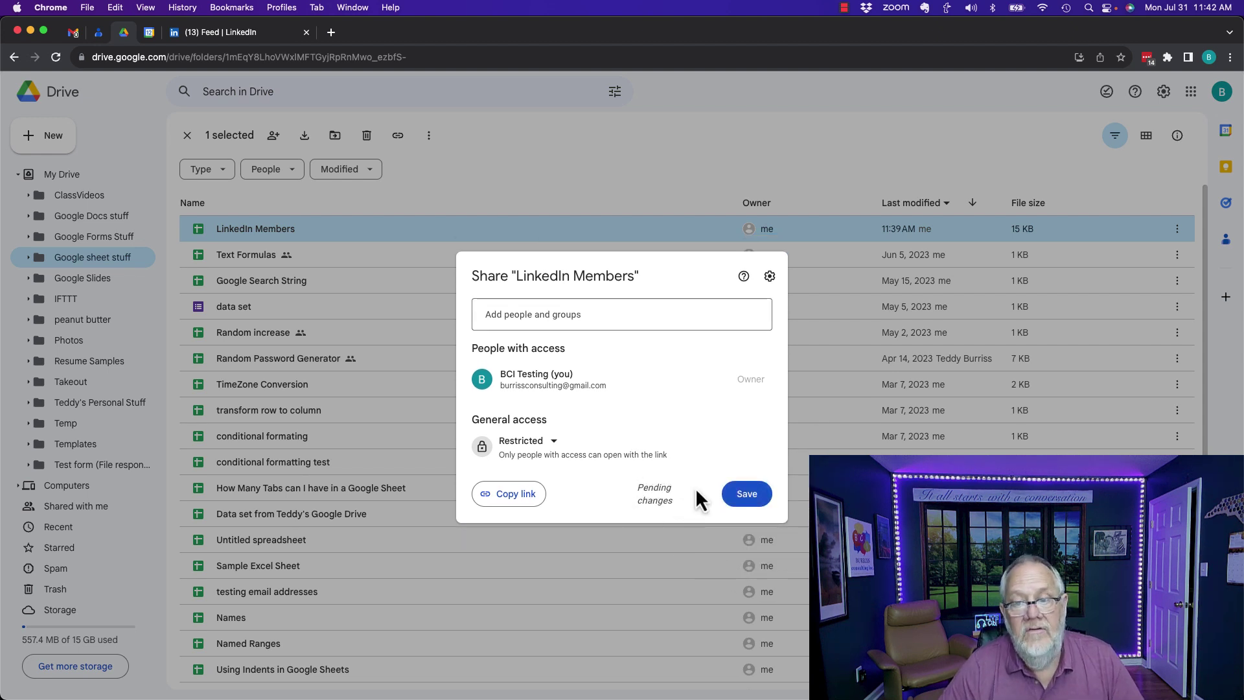
left_click(746, 497)
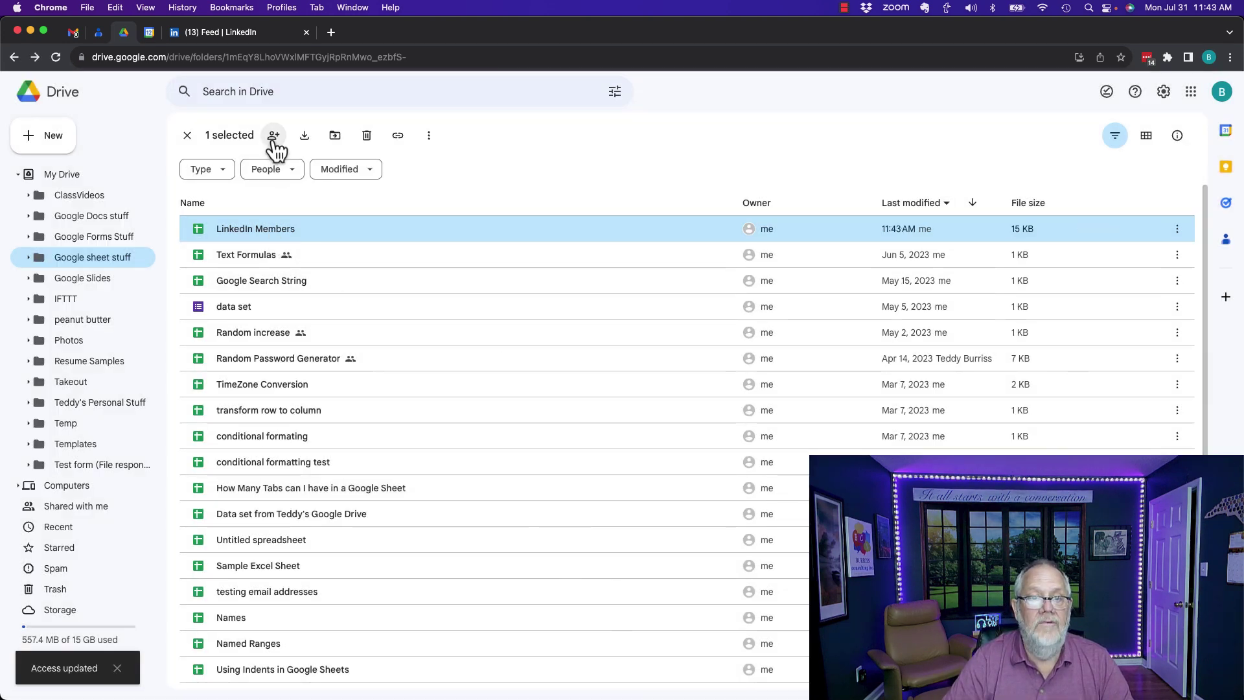
left_click(274, 136)
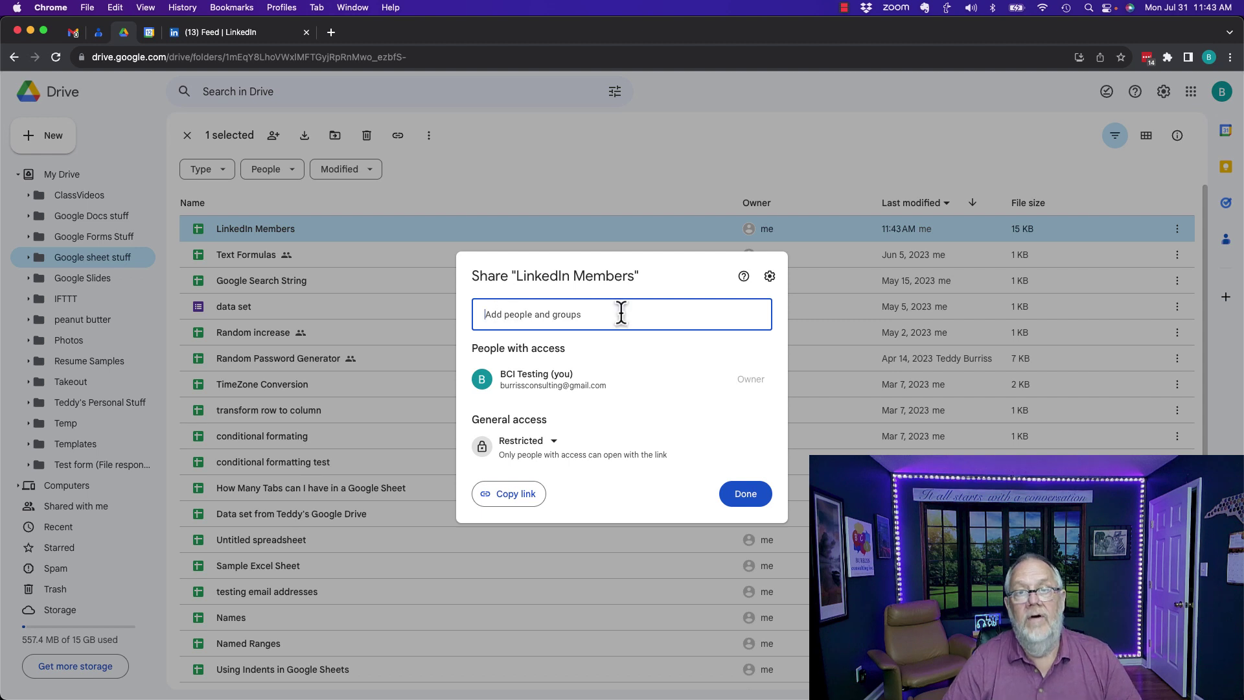
left_click(518, 442)
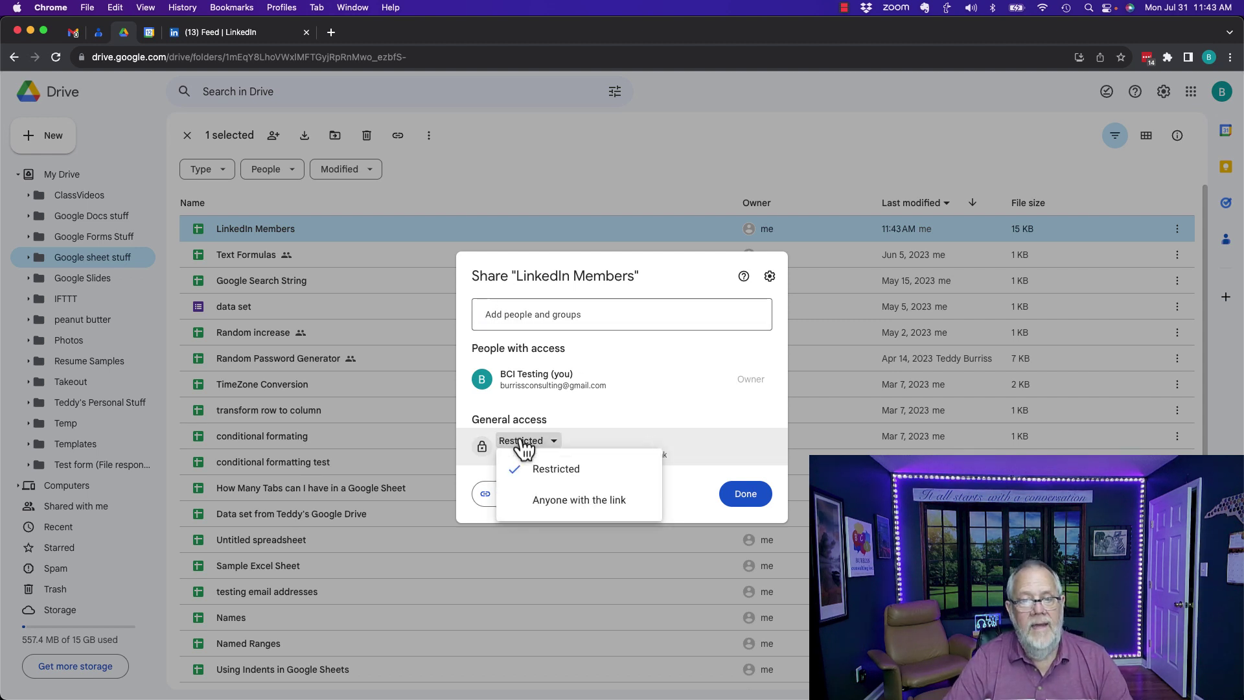
left_click(579, 504)
left_click(755, 448)
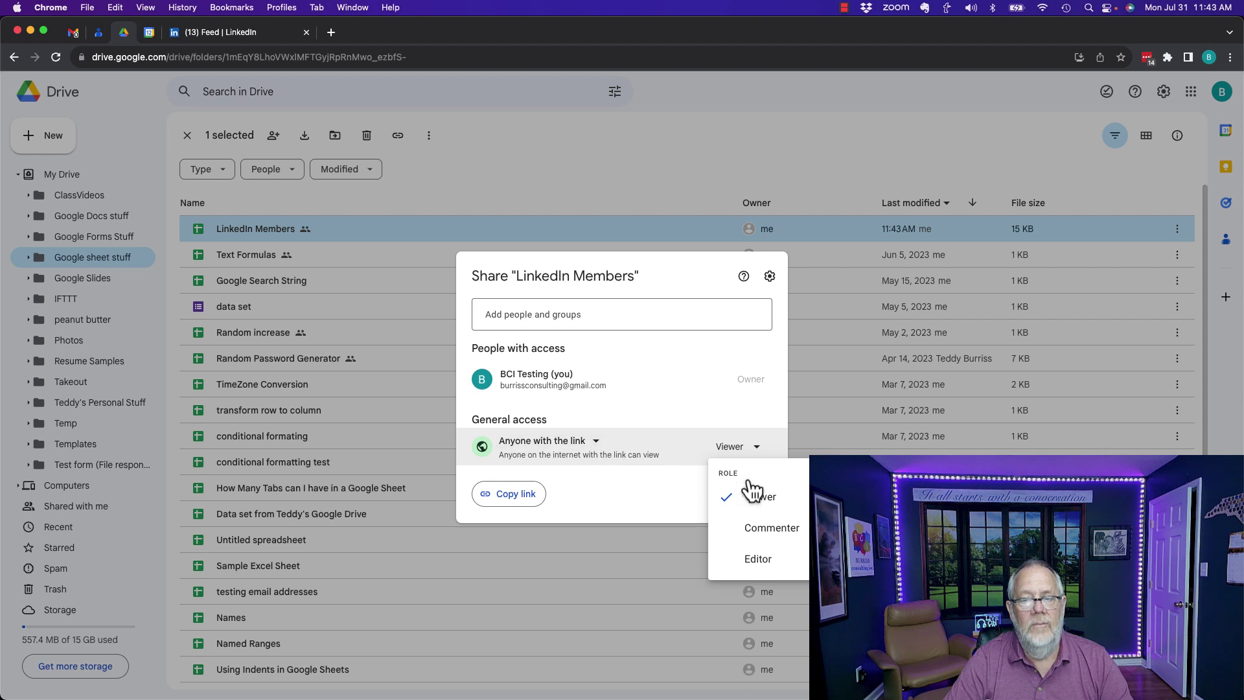
left_click(586, 447)
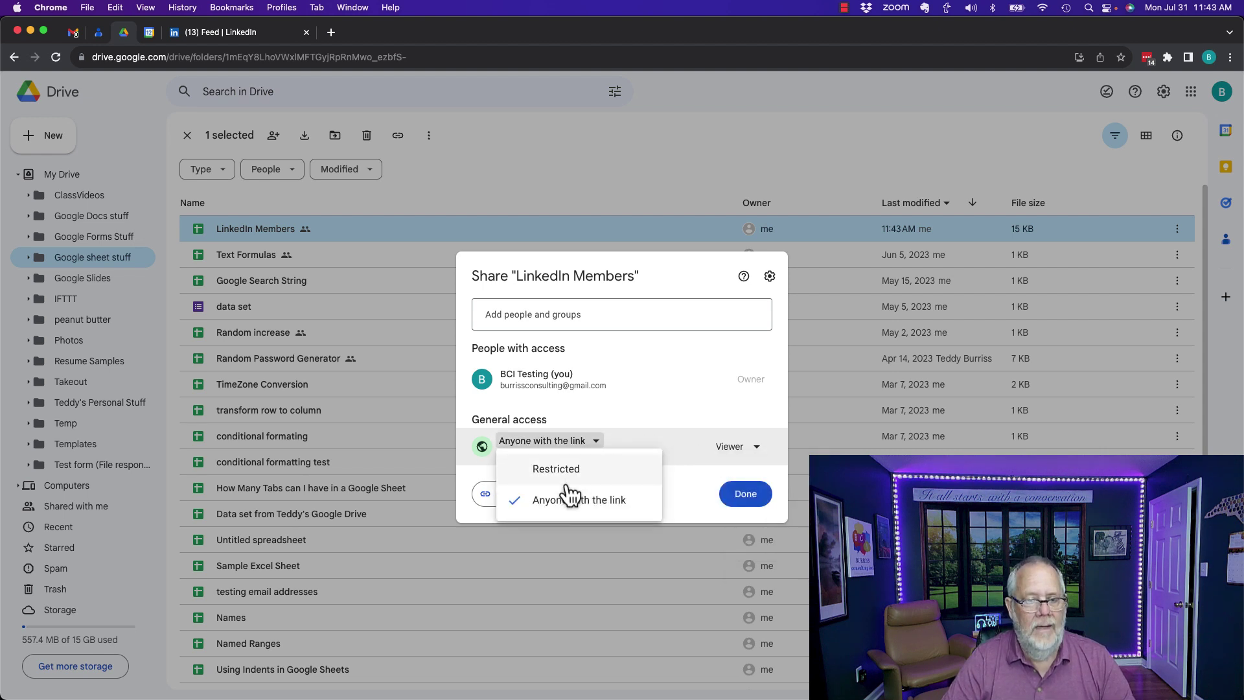
left_click(555, 469)
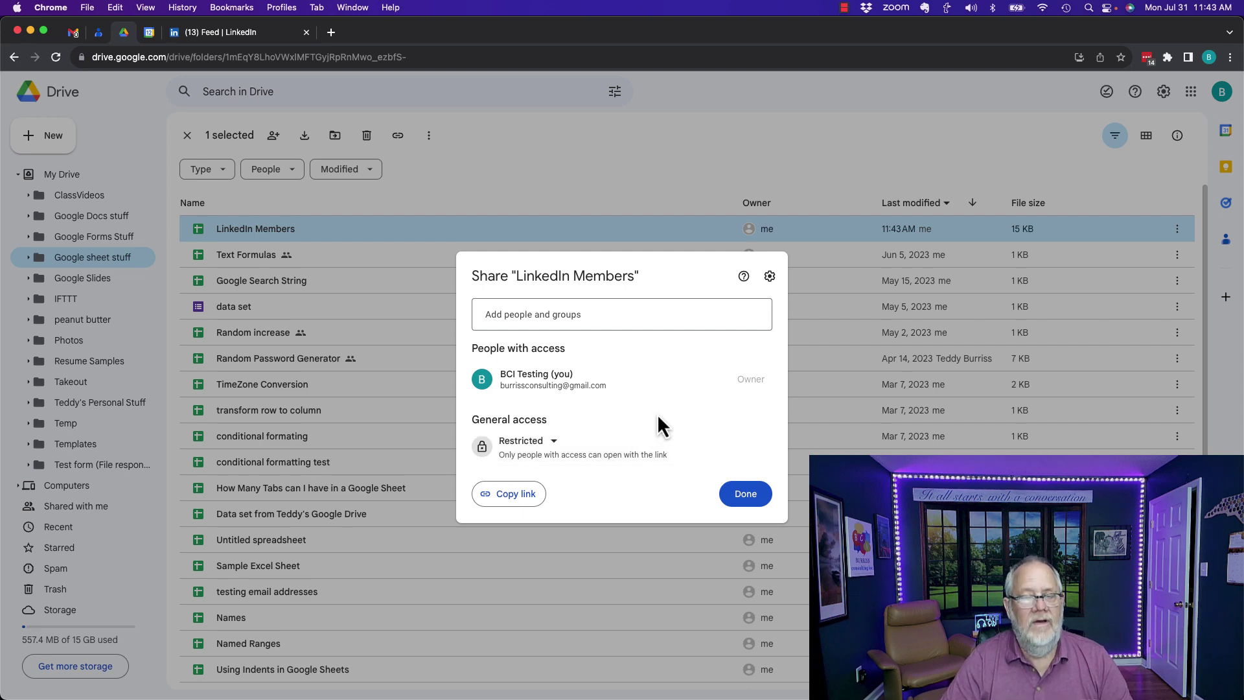
Close the LinkedIn Members share settings with Done, returning to the Google sheet stuff folder list
left_click(745, 497)
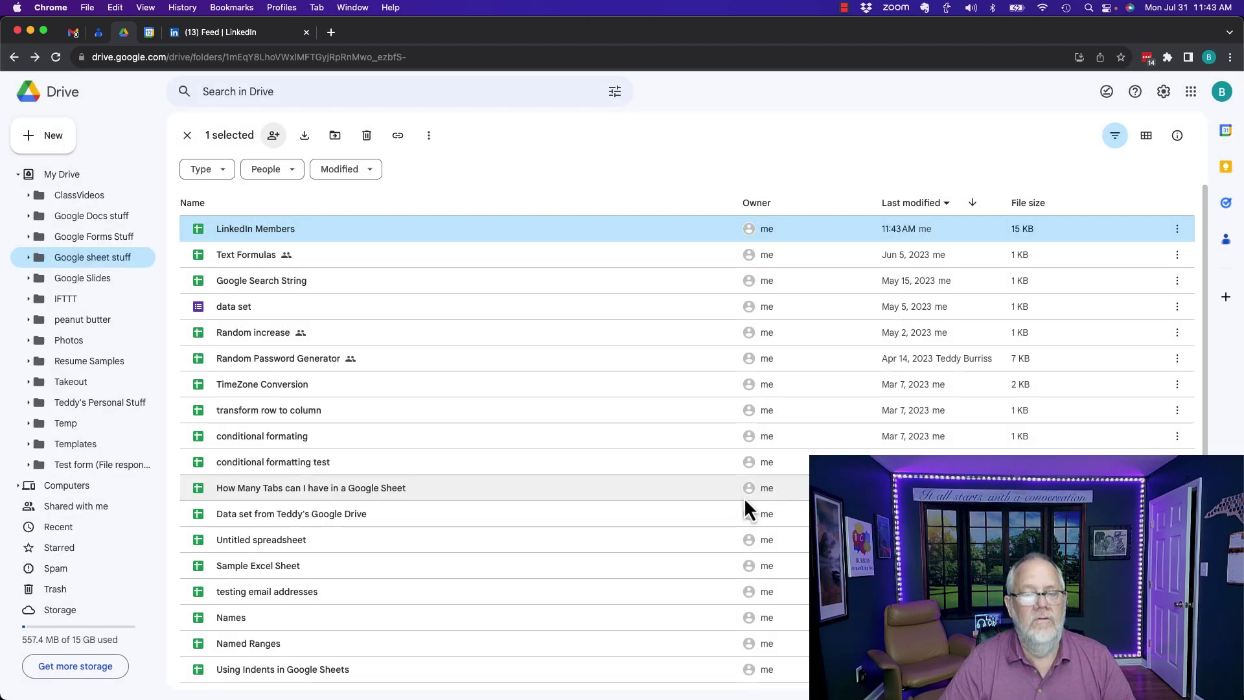